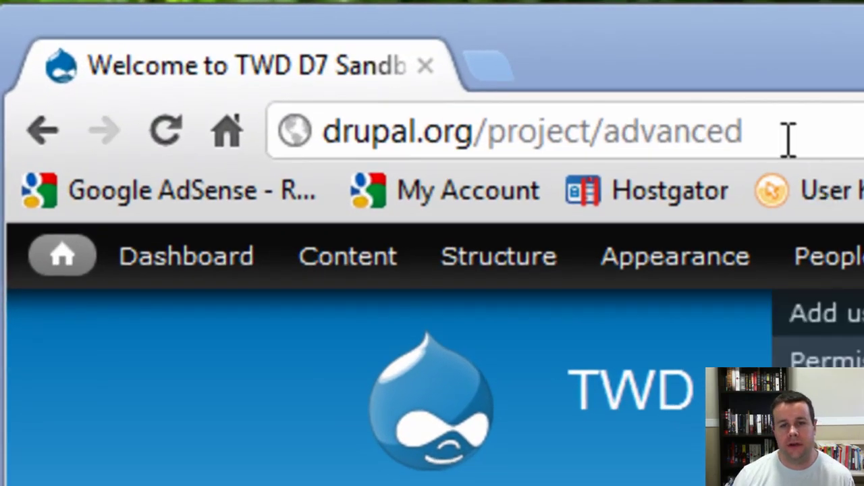
- Append '_forum' to the URL to load drupal.org/project/advanced_forum
left_click(553, 129)
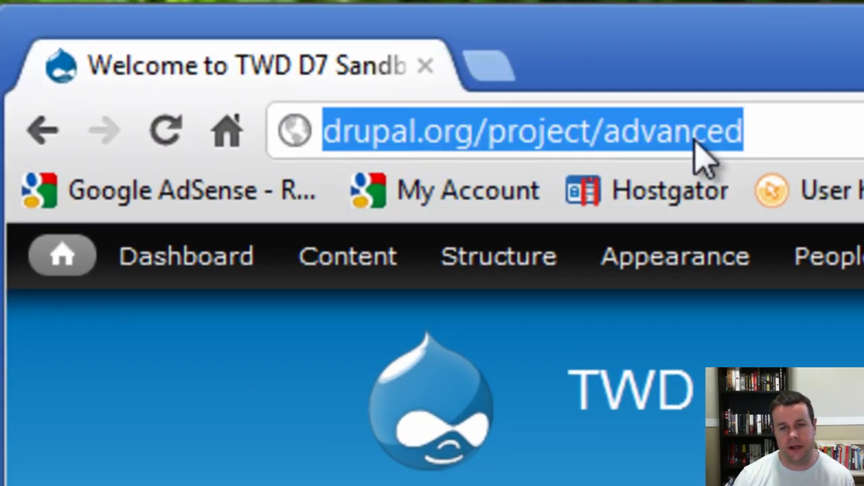
left_click(776, 122)
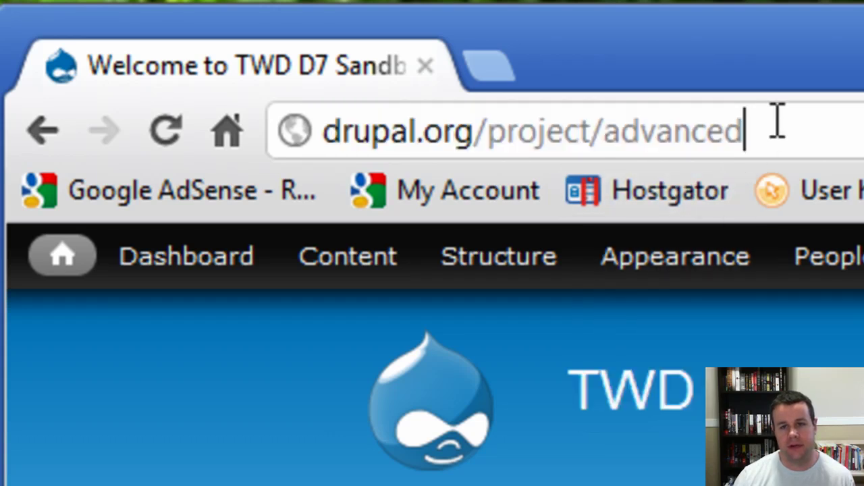
type("_forum")
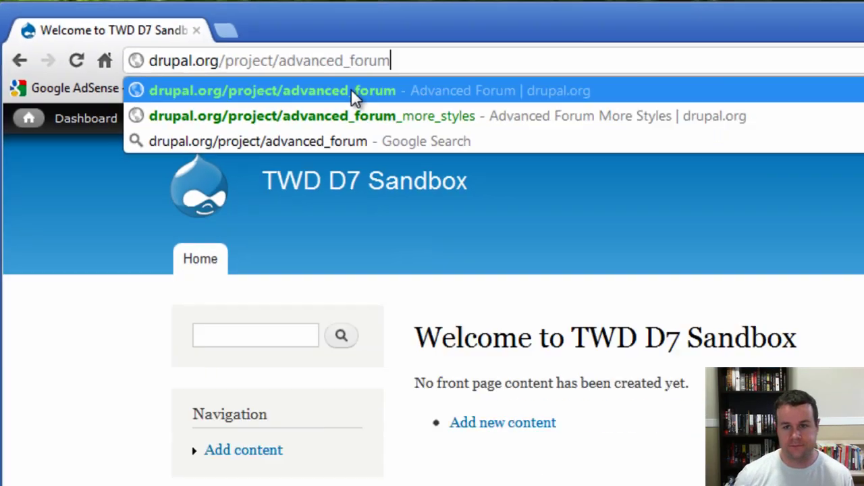
key("Return")
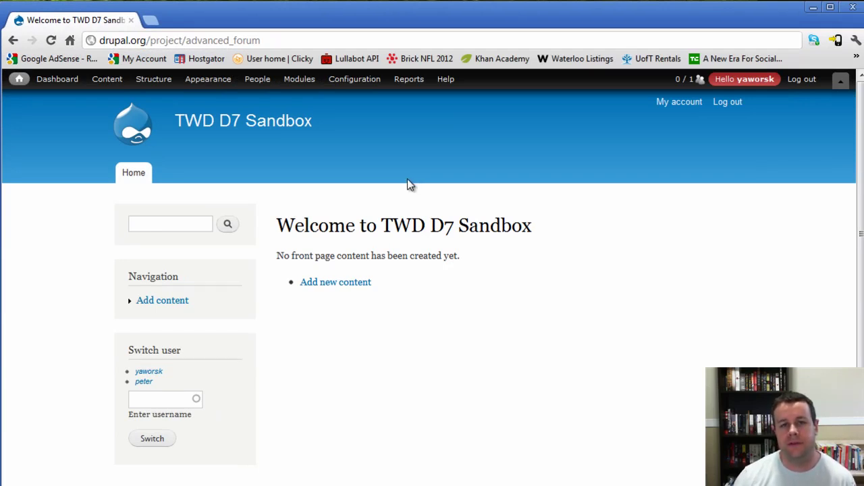
- On the Modules page, tick the core Forum and Statistics modules and save the configuration
mouse_move(270, 80)
left_click(301, 81)
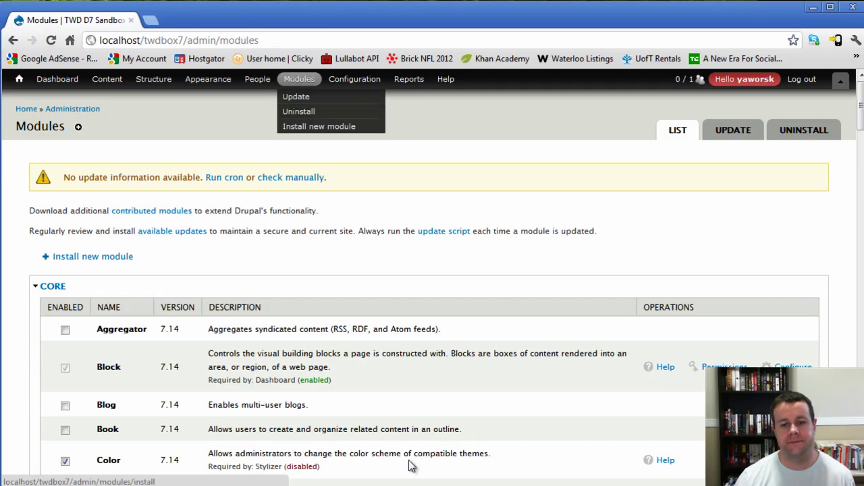
left_click_drag(861, 128, 861, 214)
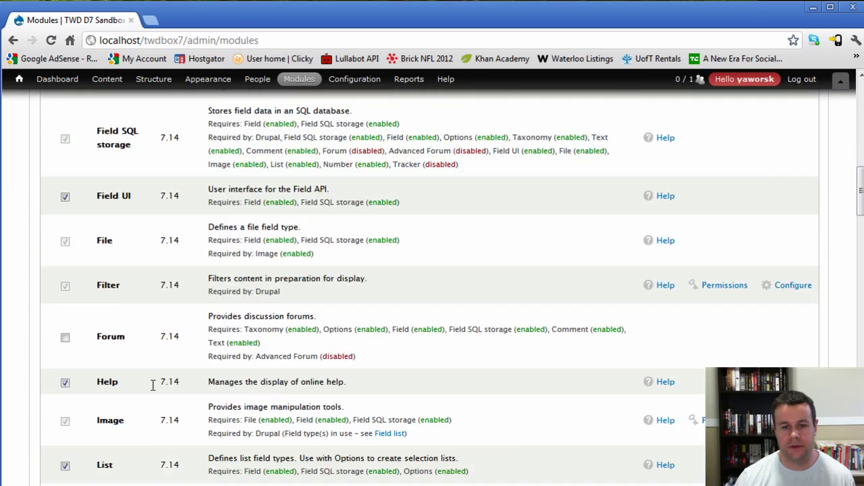
left_click(65, 337)
scroll(122, 371, "down", 6)
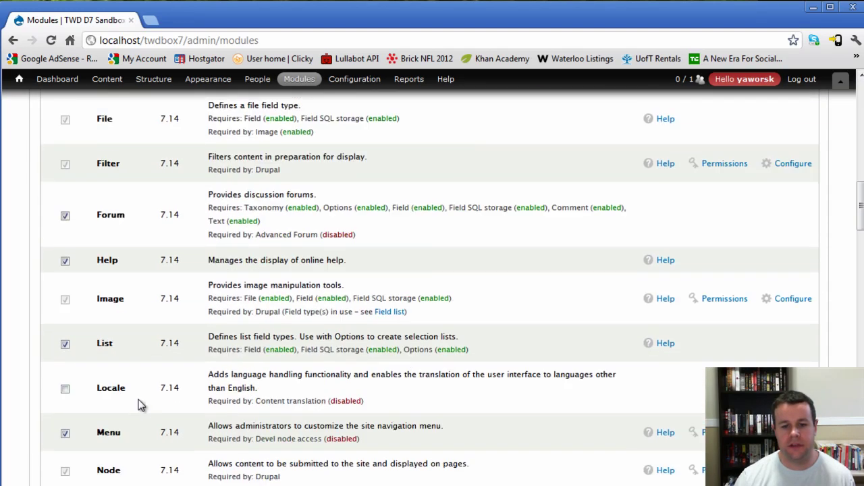
scroll(142, 409, "down", 3)
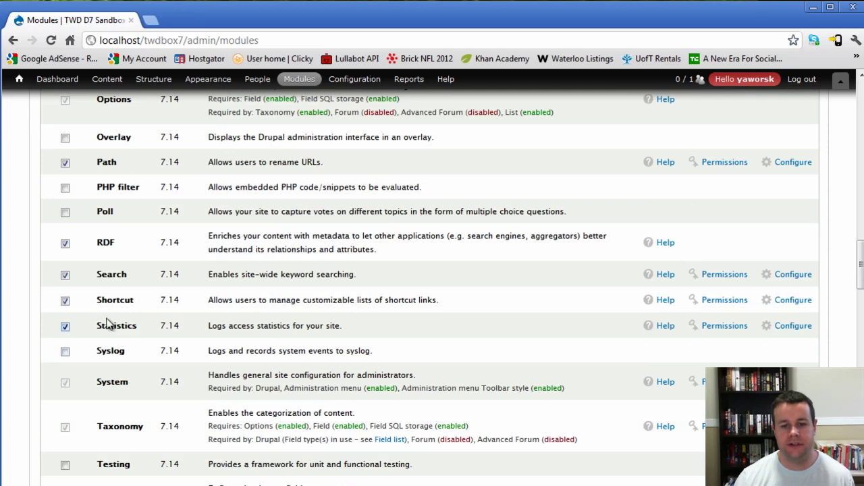
left_click(65, 327)
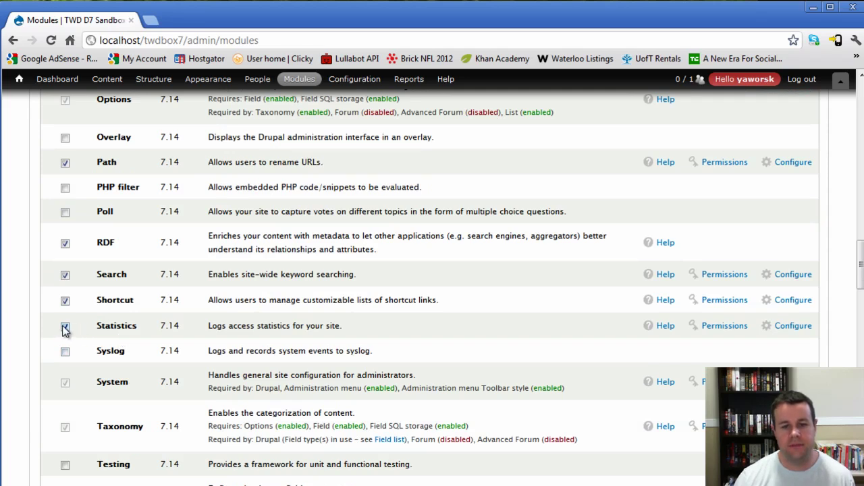
left_click_drag(860, 263, 861, 472)
left_click(107, 434)
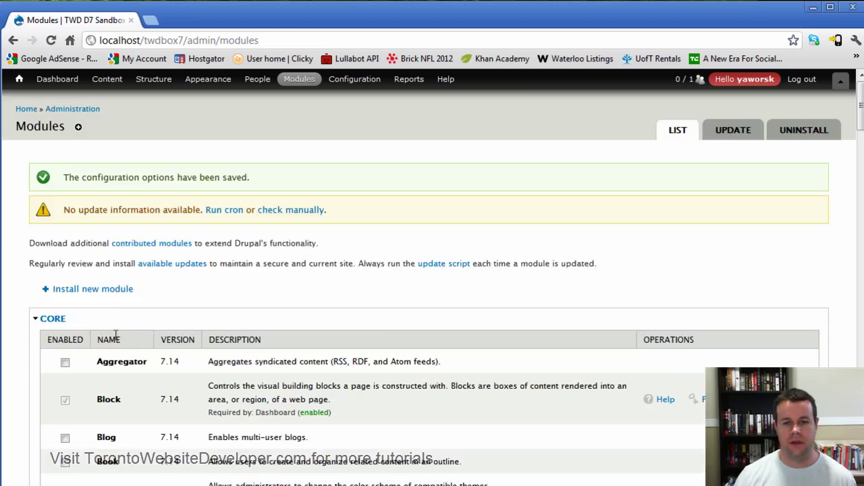
- In Forum settings, choose hot topic threshold 5 and 10 topics per page, then save
mouse_move(152, 81)
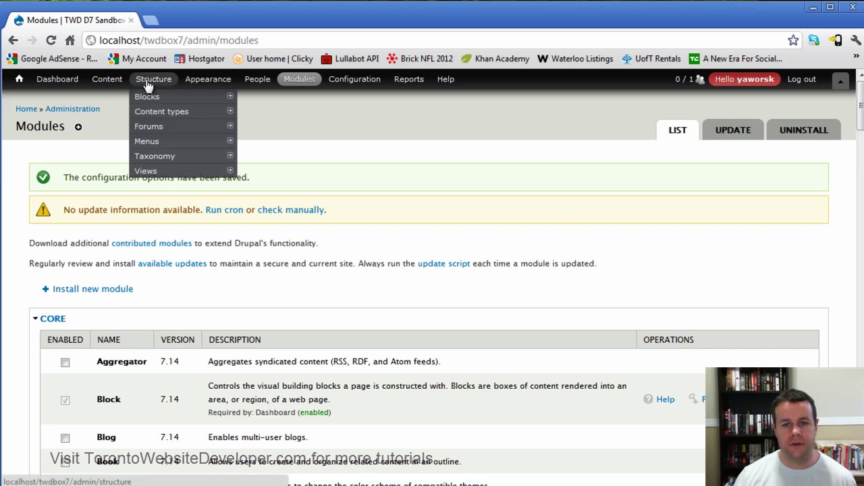
mouse_move(162, 116)
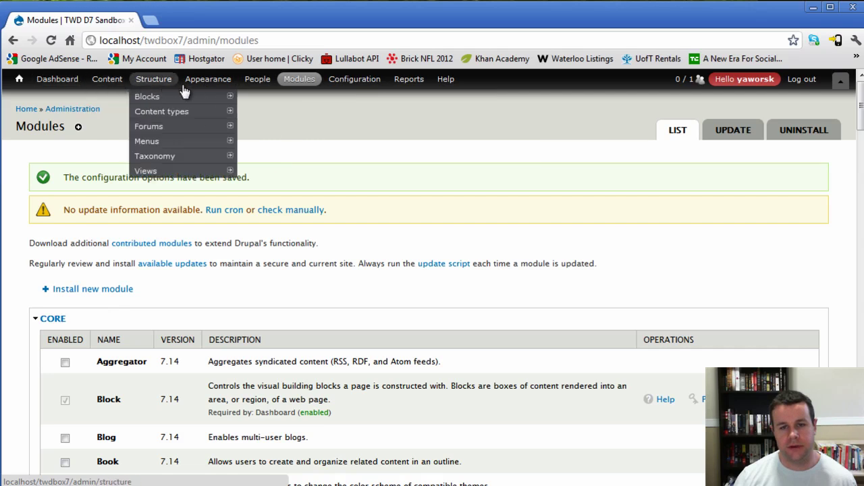
mouse_move(170, 157)
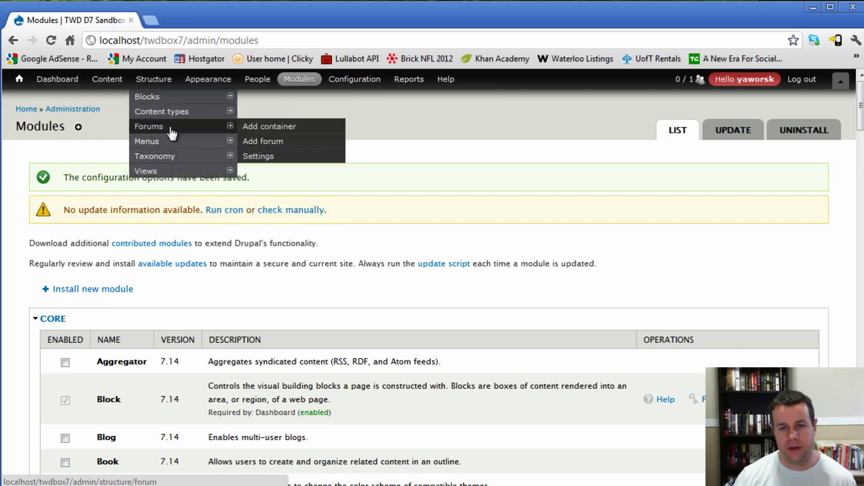
left_click(268, 161)
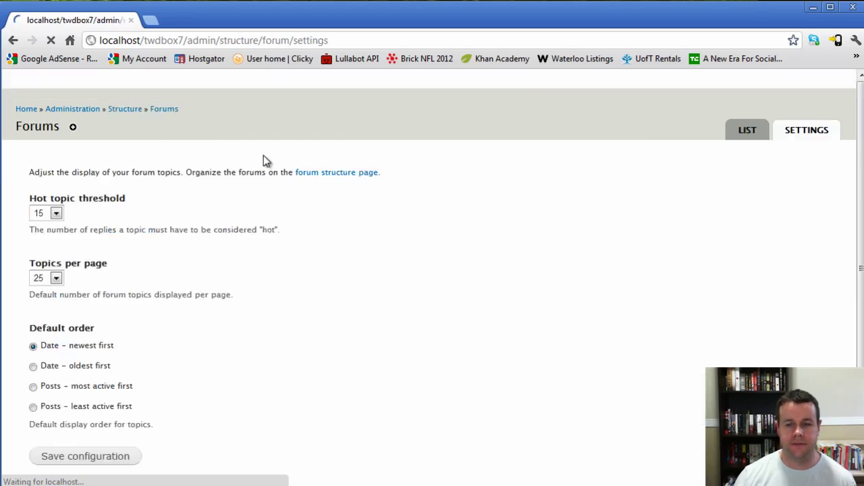
left_click(56, 213)
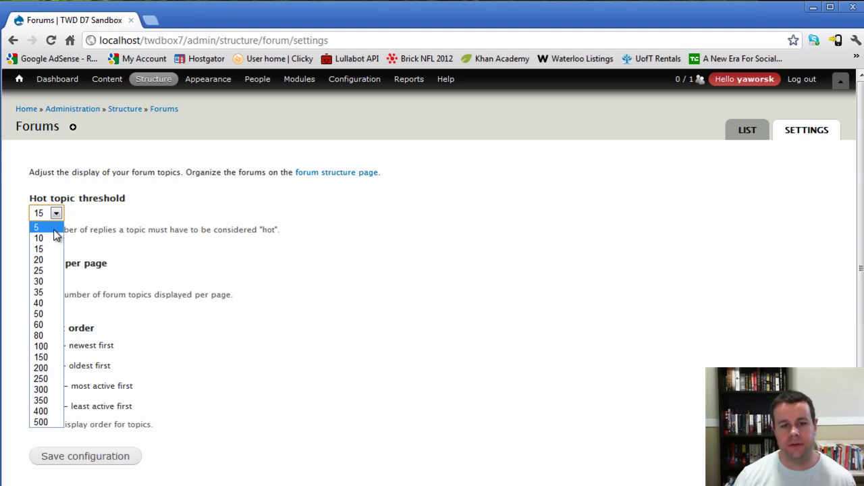
left_click(54, 228)
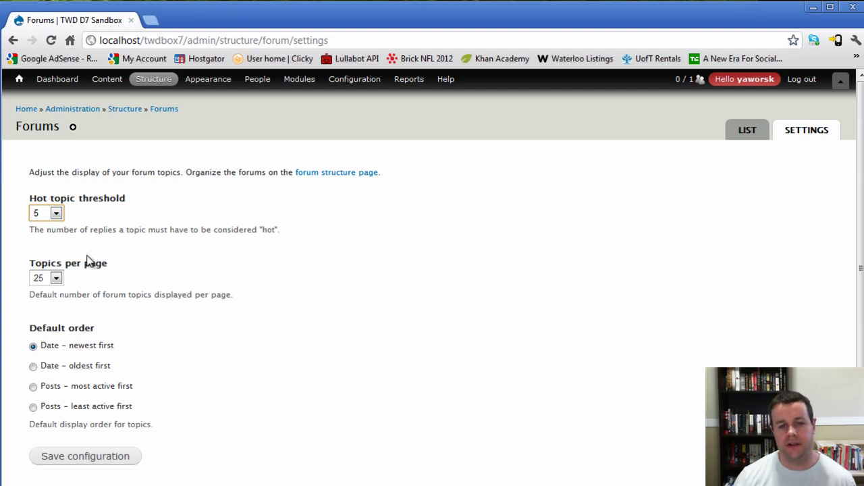
left_click(56, 280)
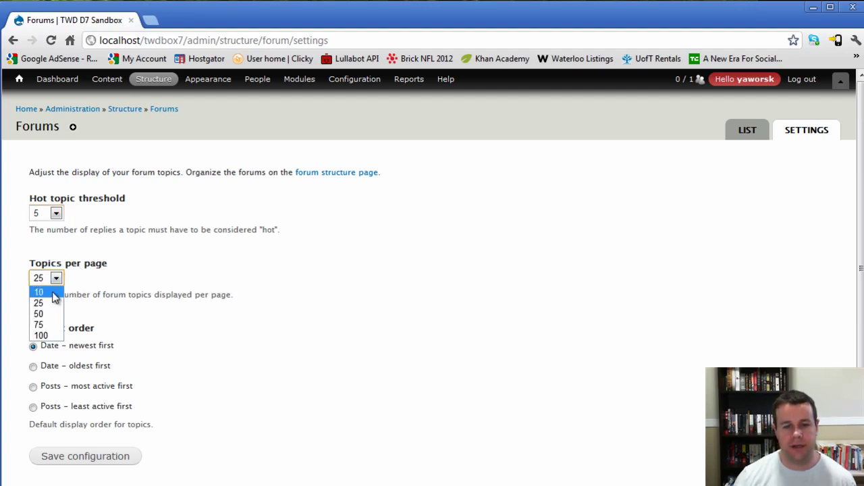
left_click(54, 292)
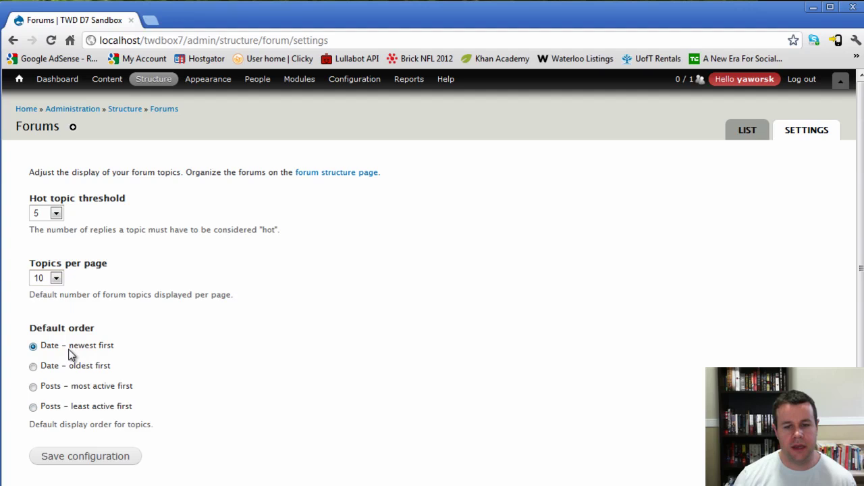
left_click(90, 459)
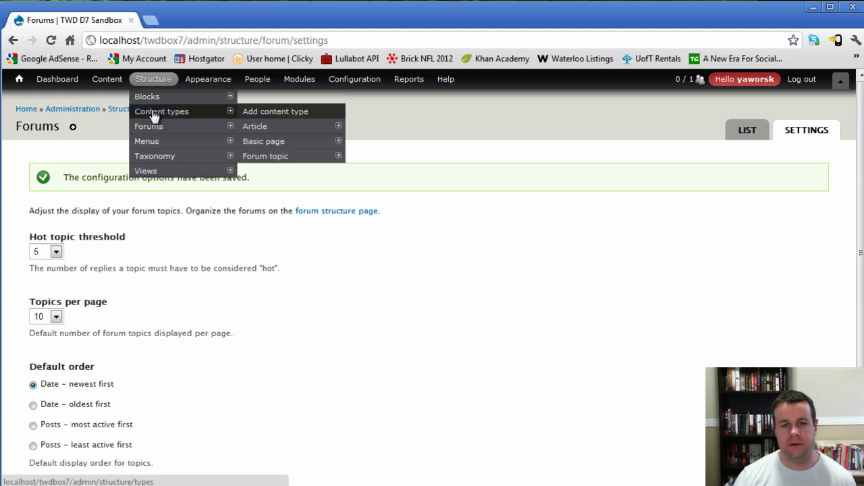
- In Forum topic's Comment settings, keep 10 comments per page and save the content type
mouse_move(266, 161)
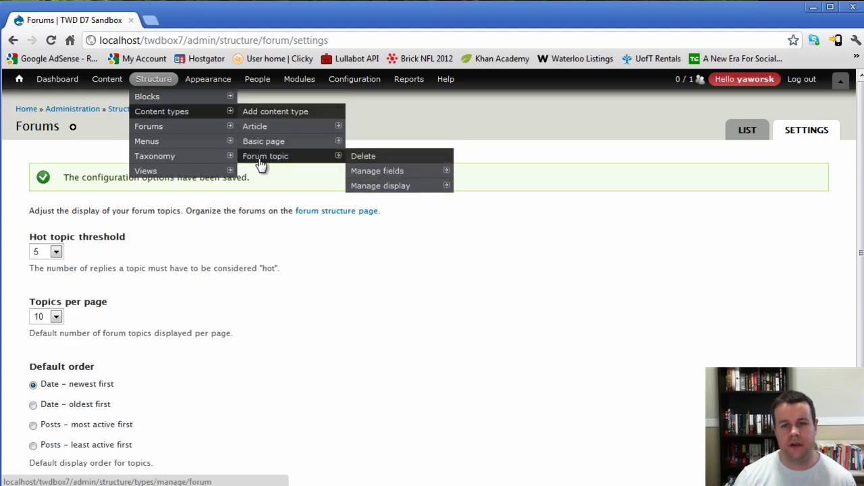
left_click(273, 161)
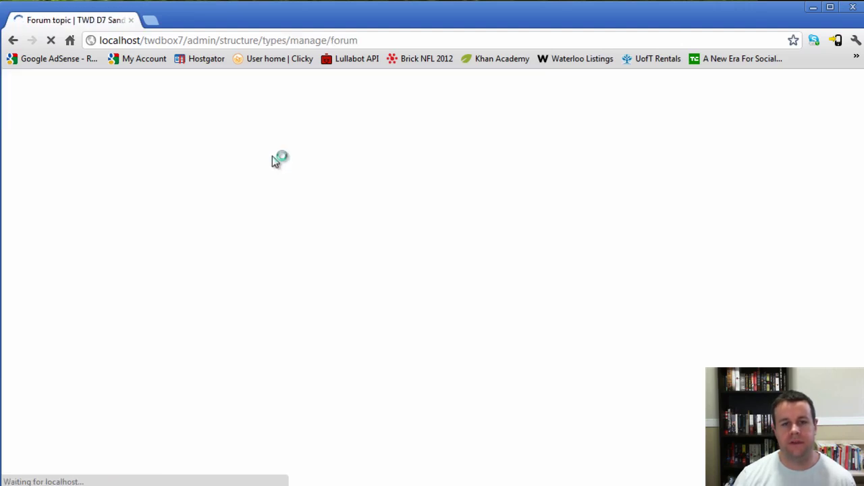
scroll(144, 409, "down", 3)
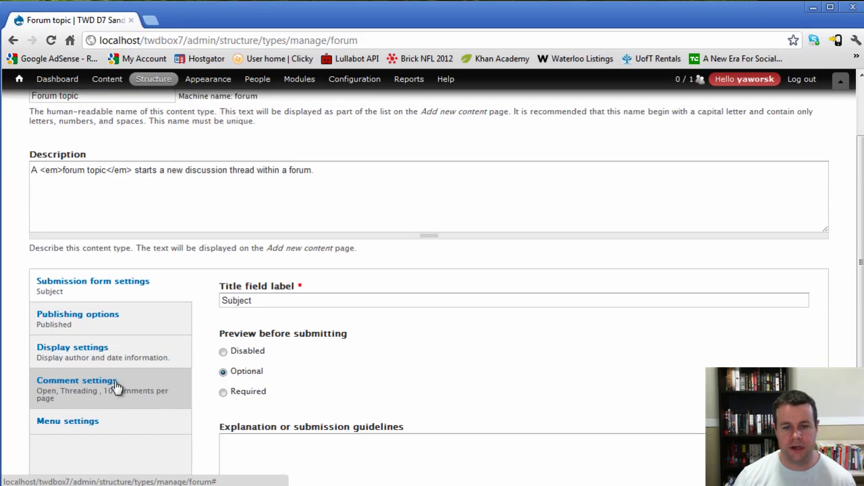
left_click(119, 387)
scroll(394, 312, "down", 1)
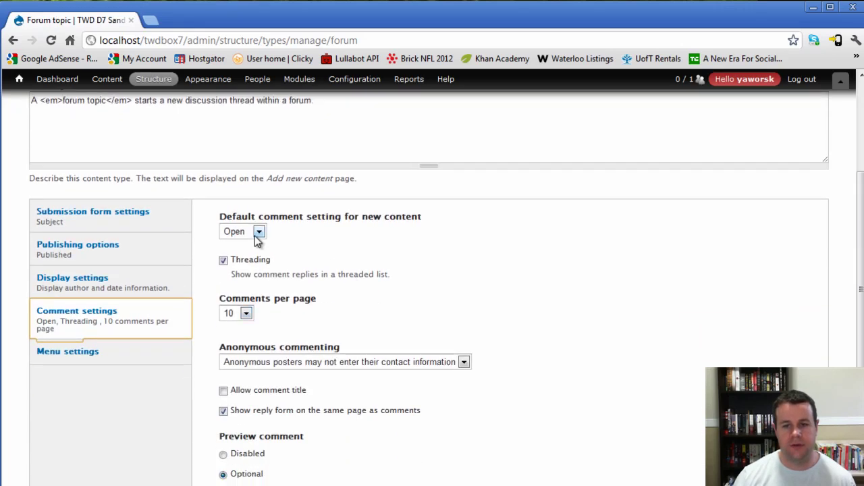
scroll(297, 263, "down", 1)
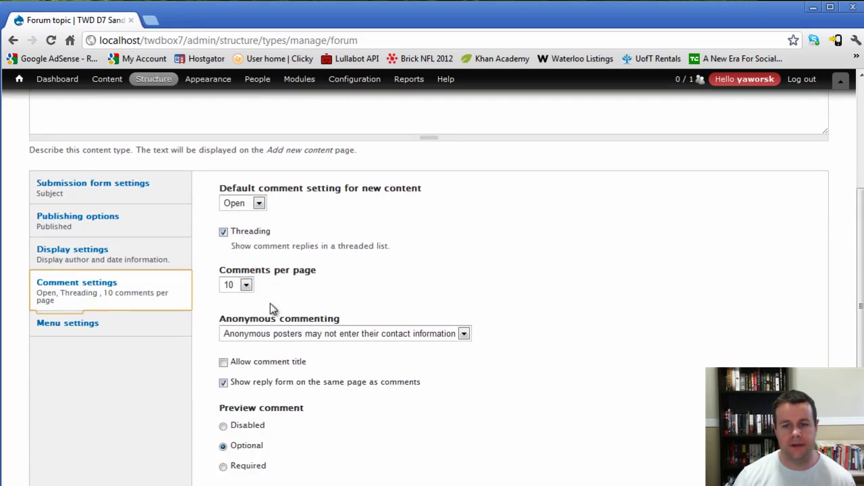
left_click(246, 284)
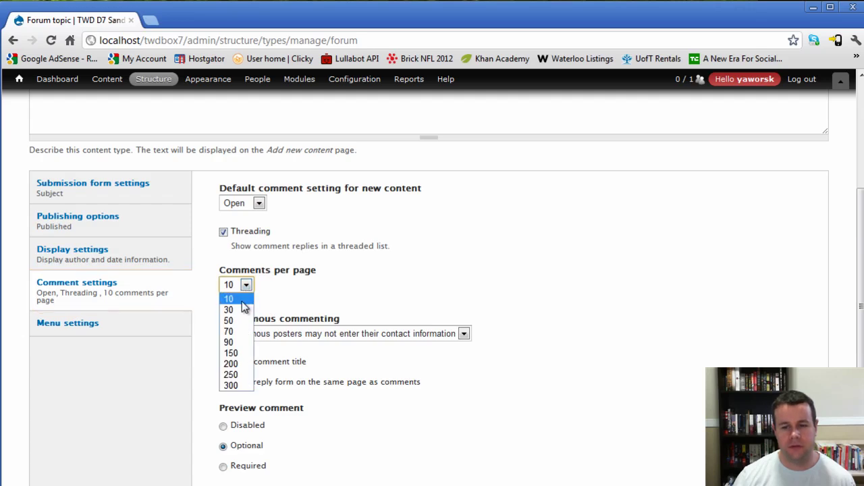
left_click(245, 301)
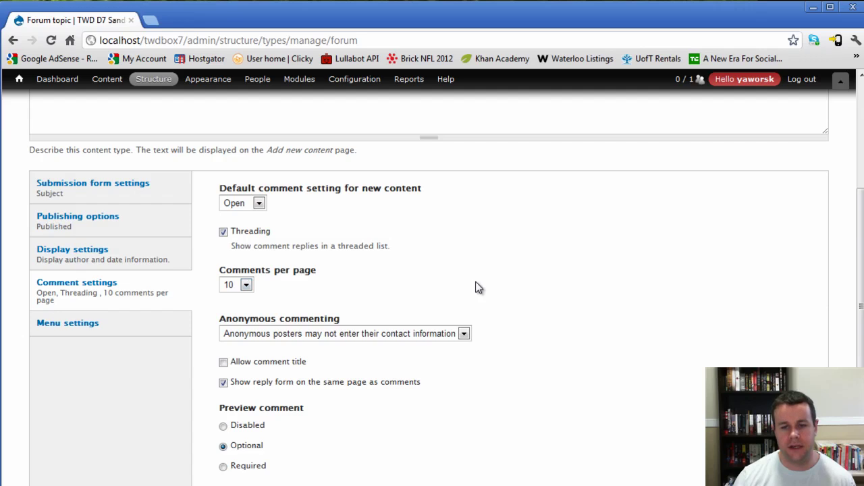
scroll(466, 314, "down", 1)
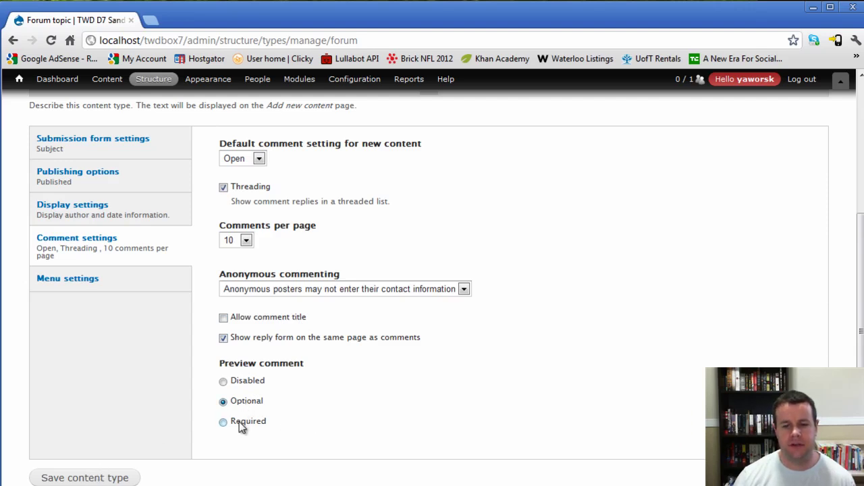
left_click(95, 478)
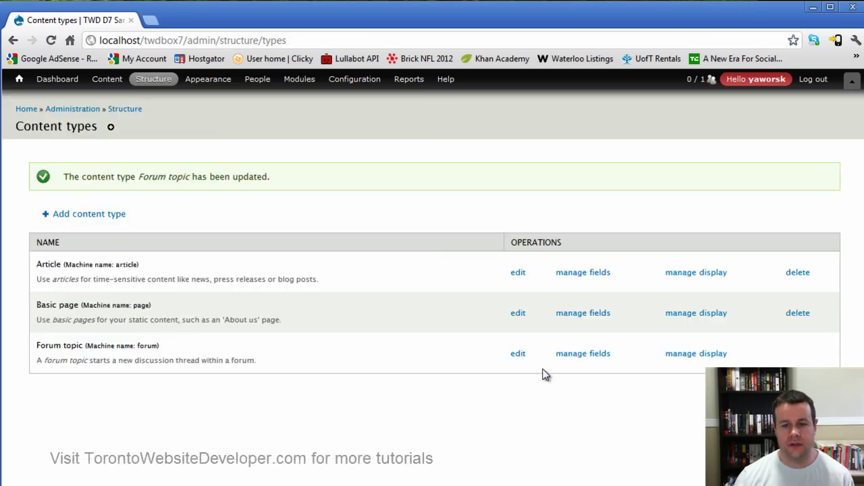
- Return to the front page and follow the Navigation block's Forums link
left_click(33, 110)
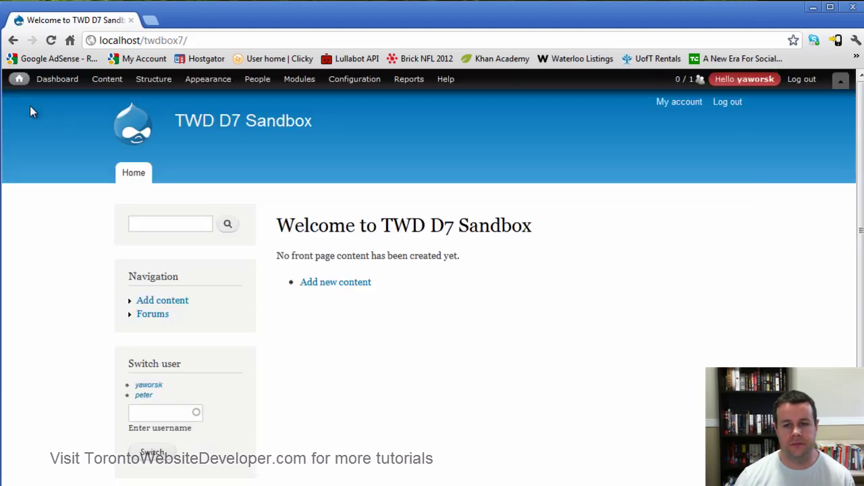
left_click(152, 317)
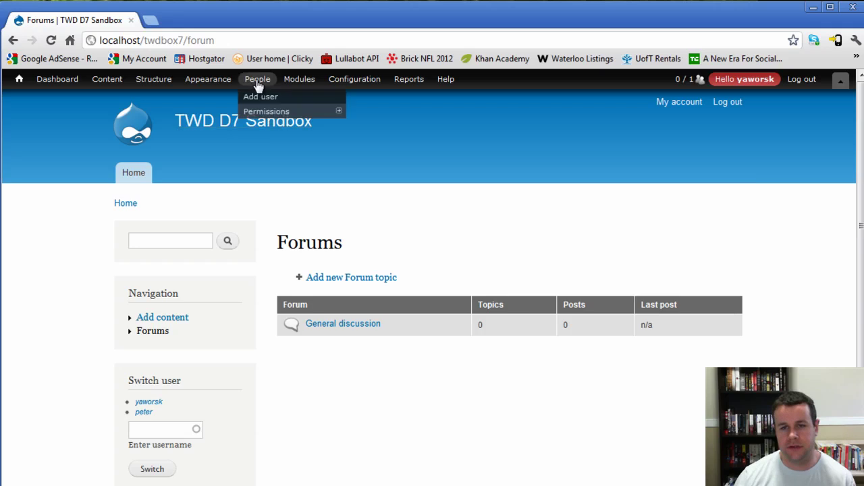
- On the Roles page, add a new role named 'Forum User'
mouse_move(264, 111)
left_click(369, 114)
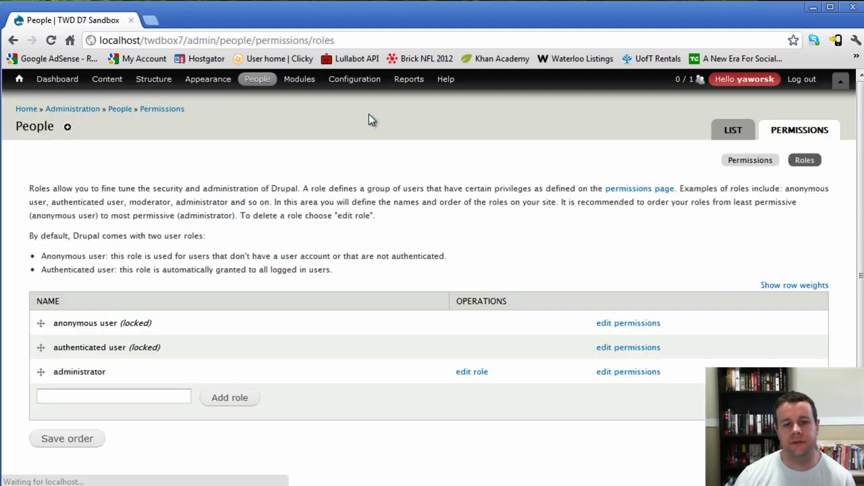
left_click(165, 402)
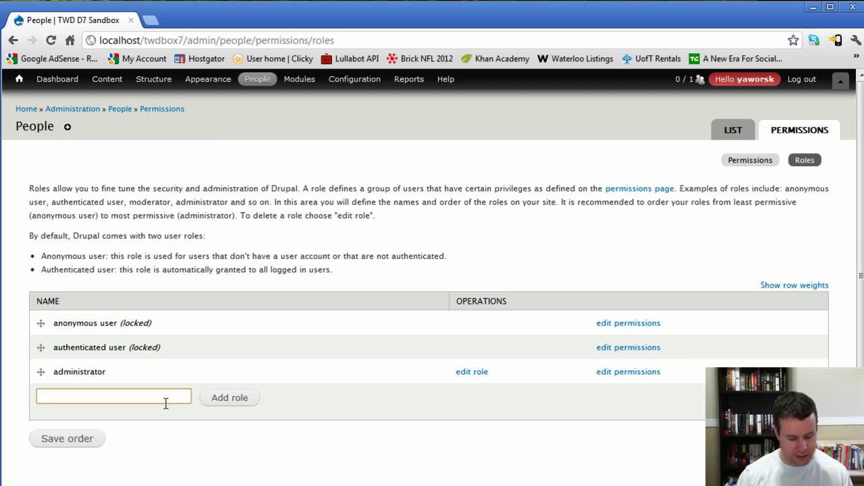
type("Forum Uesr")
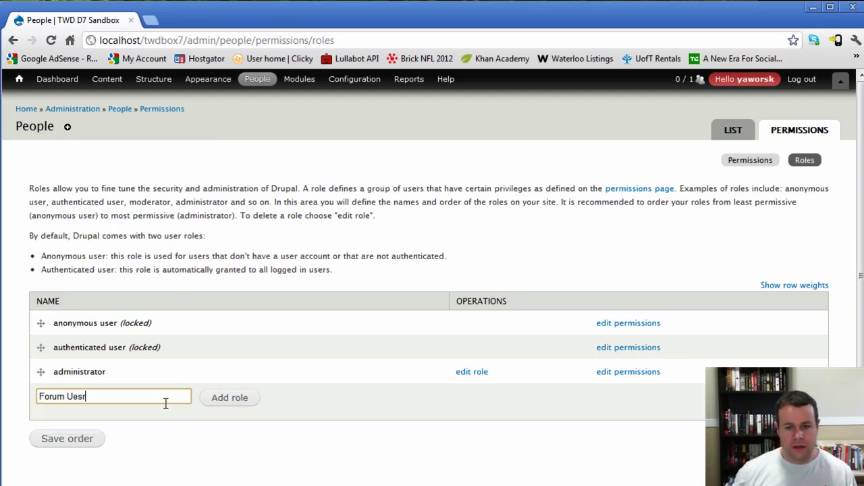
key("BackSpace")
key("BackSpace")
key("BackSpace")
type("ser")
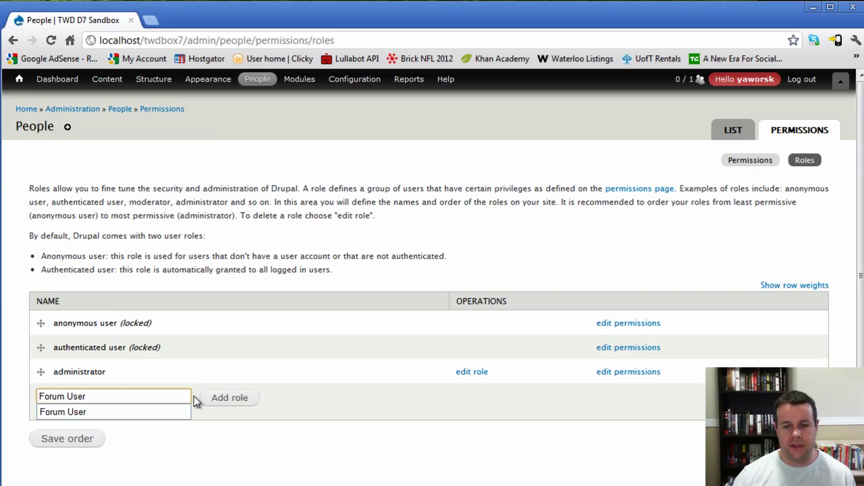
left_click(213, 398)
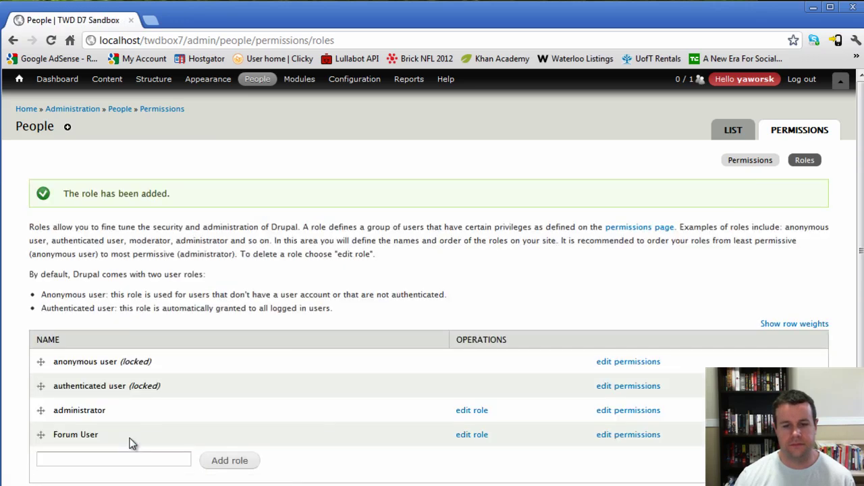
- Open Configuration > People > Account settings and scroll through its options and back up
mouse_move(312, 85)
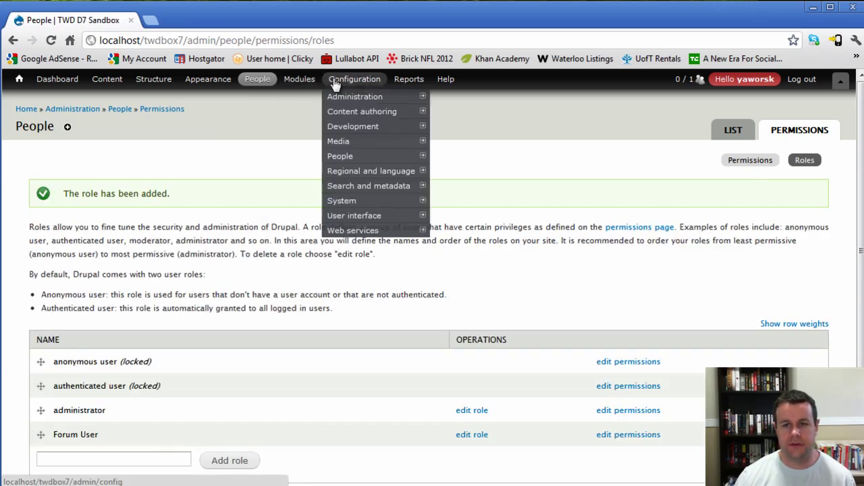
mouse_move(345, 81)
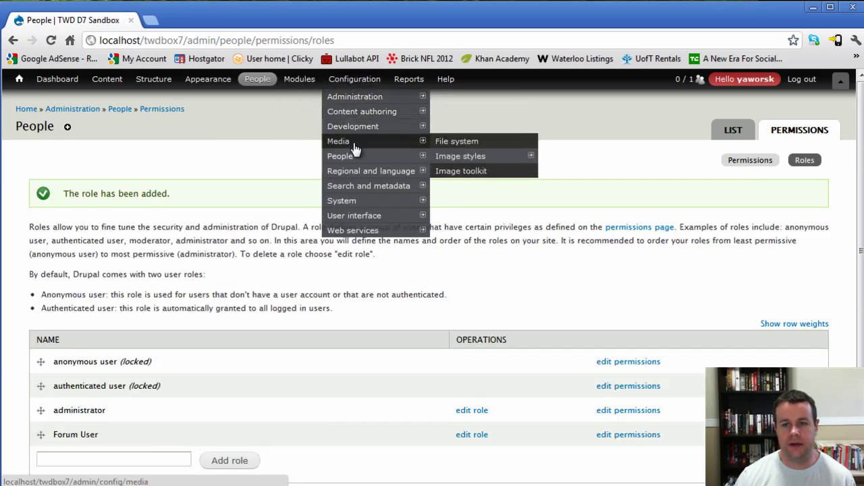
mouse_move(359, 158)
left_click(446, 161)
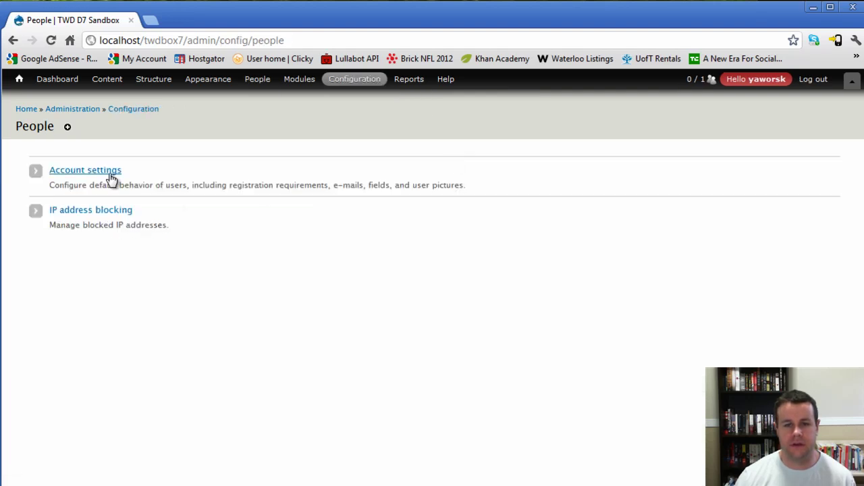
left_click(111, 177)
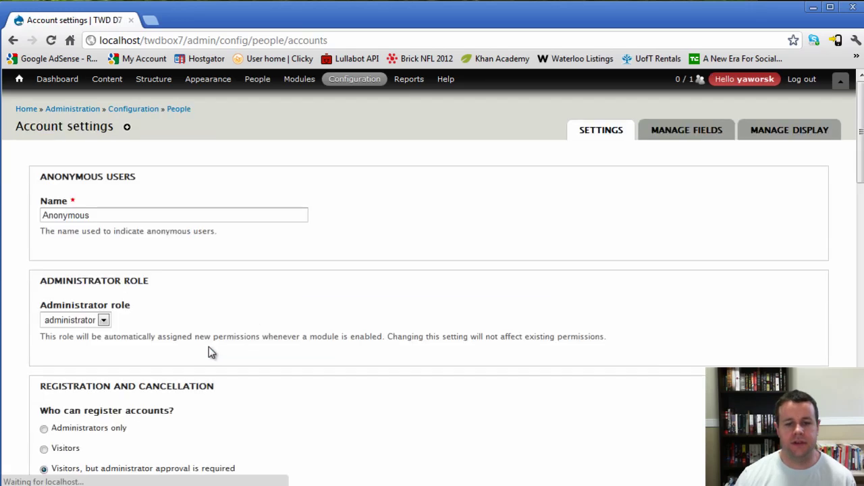
scroll(249, 314, "down", 3)
scroll(227, 318, "down", 4)
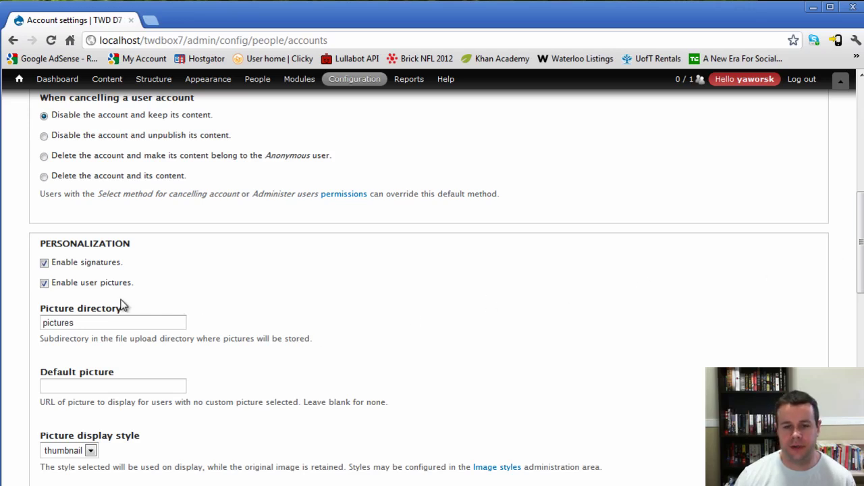
left_click_drag(860, 243, 860, 433)
scroll(569, 358, "up", 5)
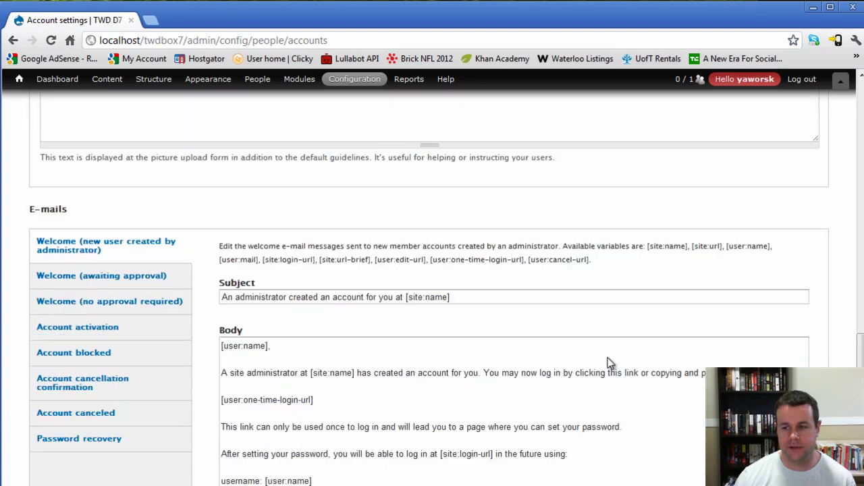
left_click_drag(860, 335, 861, 135)
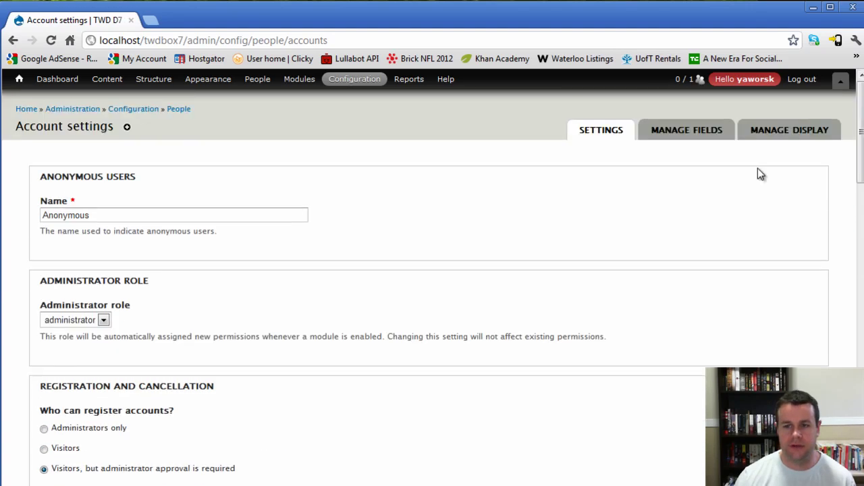
- Open the People Permissions page for all roles
mouse_move(349, 83)
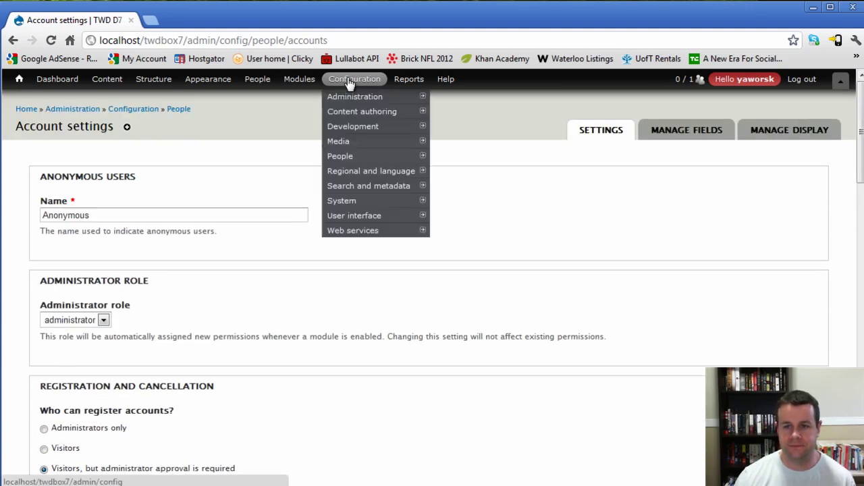
mouse_move(270, 79)
left_click(269, 113)
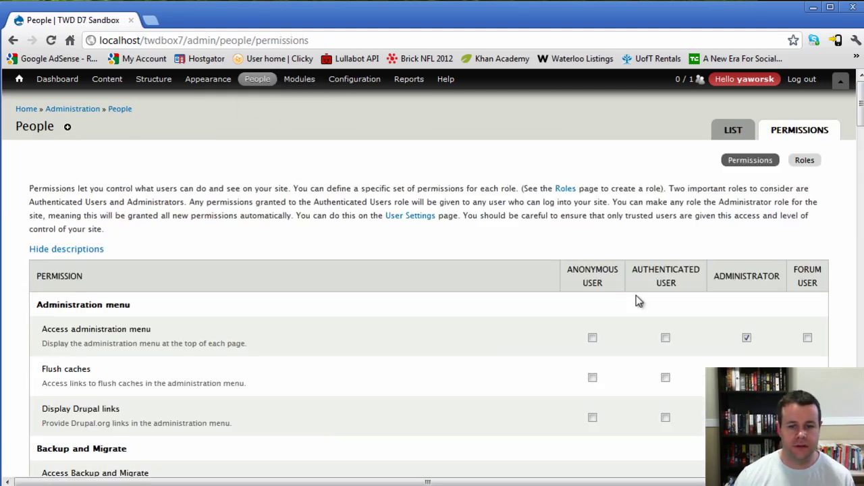
left_click_drag(862, 112, 862, 171)
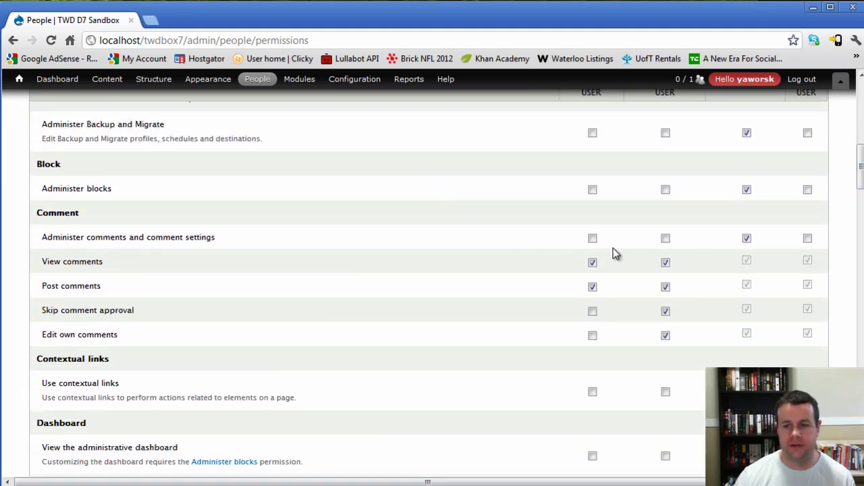
- Leave Post comments allowed only for anonymous and authenticated users after trying other role combinations
left_click(592, 286)
left_click(593, 287)
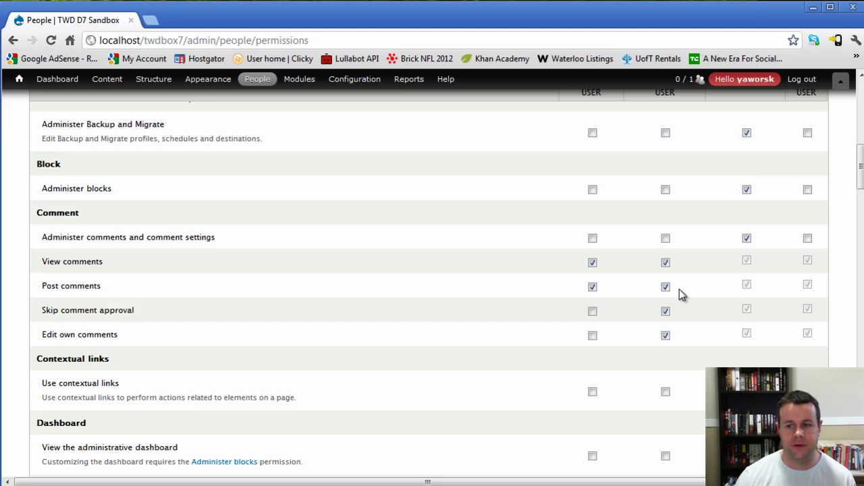
left_click(593, 287)
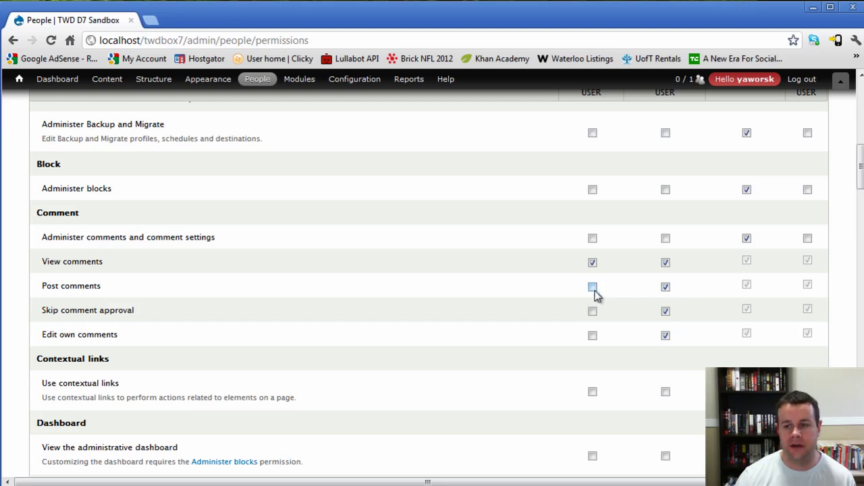
left_click(666, 287)
left_click(747, 287)
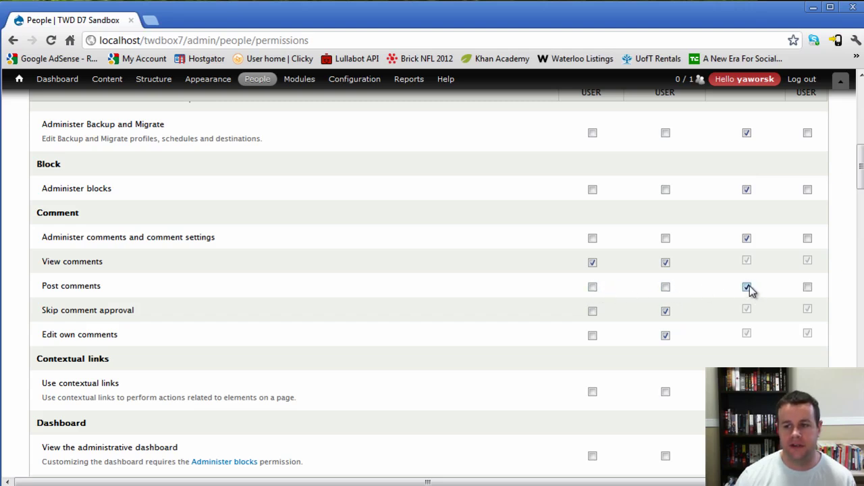
left_click(807, 287)
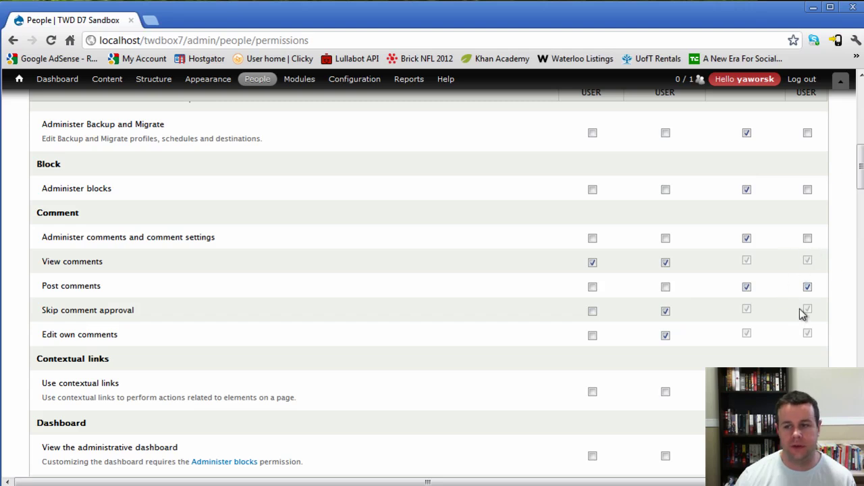
left_click(747, 287)
left_click(666, 287)
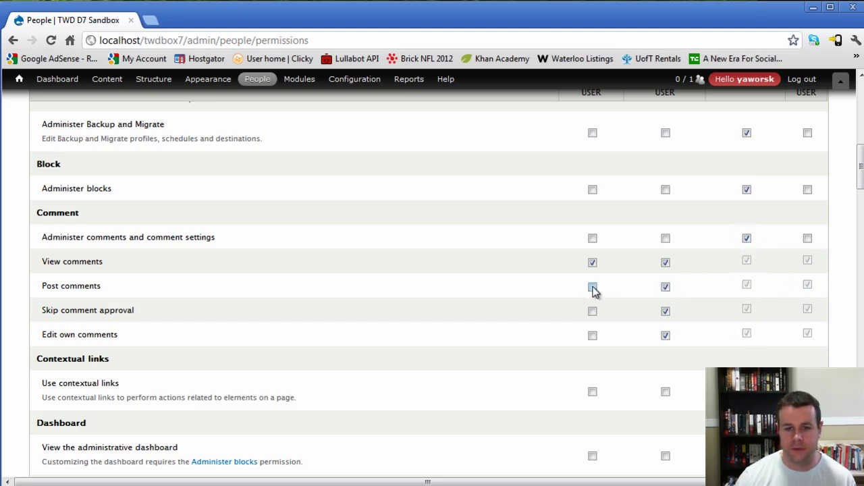
left_click(592, 287)
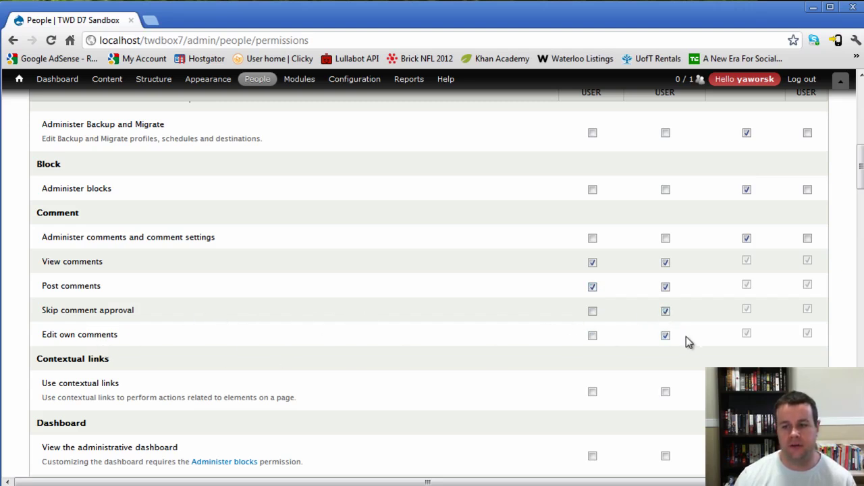
- Scroll through the remaining permissions and go to the Modules page
scroll(765, 300, "down", 3)
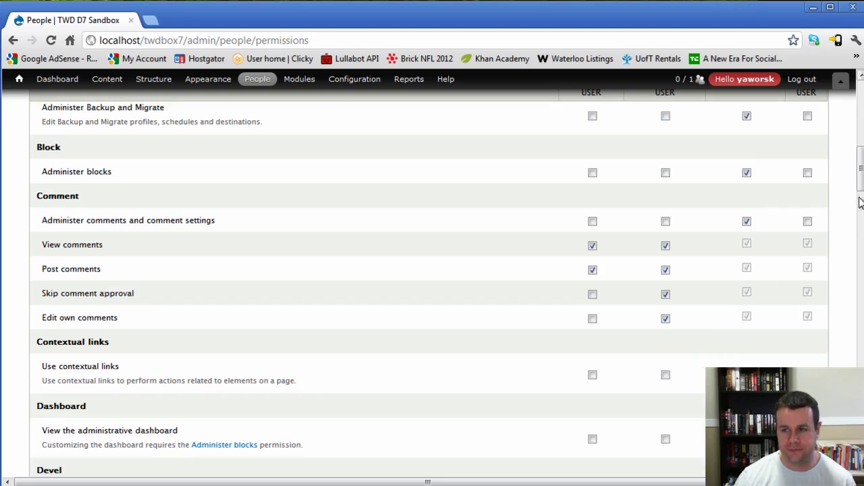
left_click_drag(860, 175, 860, 397)
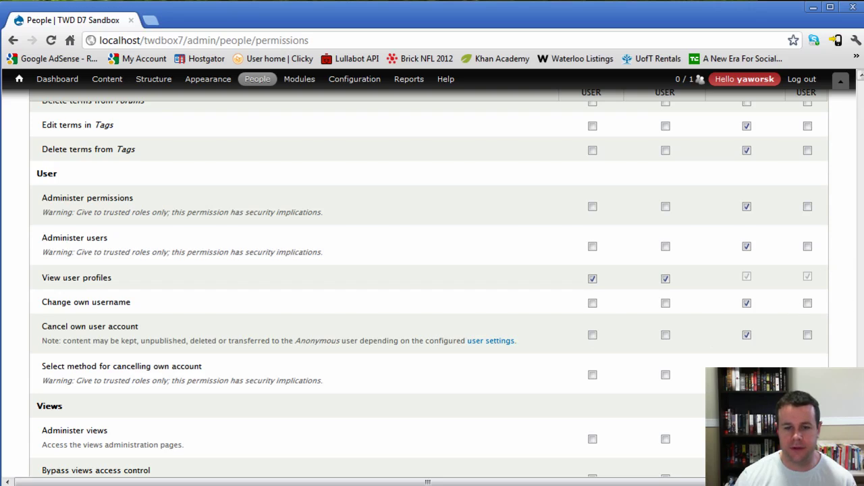
scroll(429, 290, "down", 3)
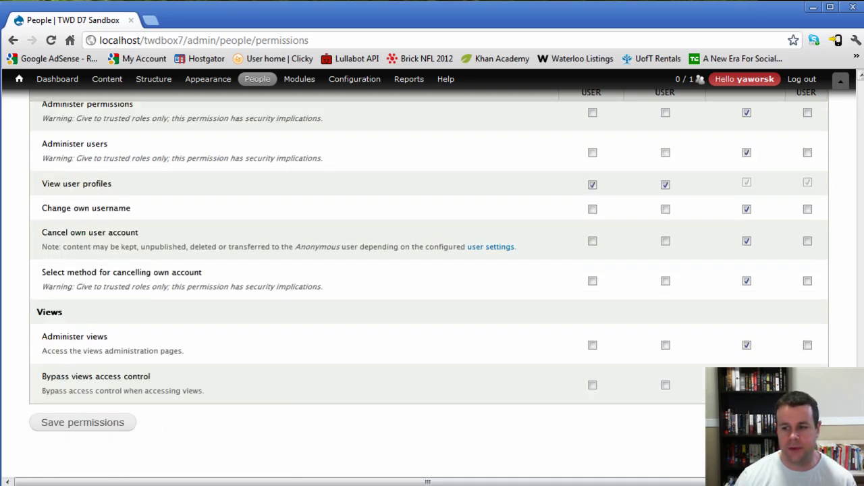
left_click_drag(859, 473, 861, 103)
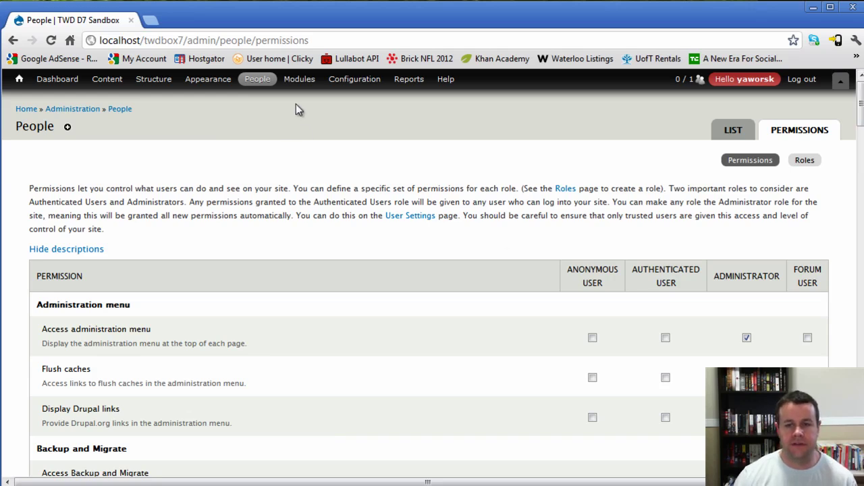
mouse_move(295, 82)
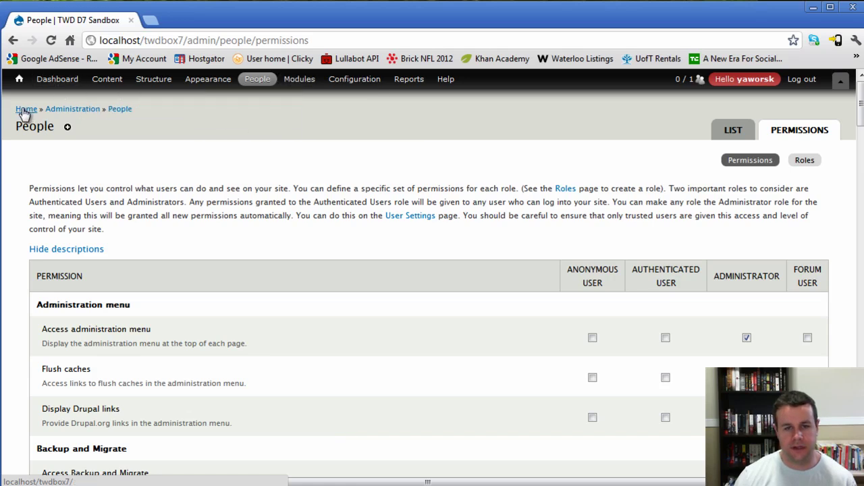
left_click(301, 86)
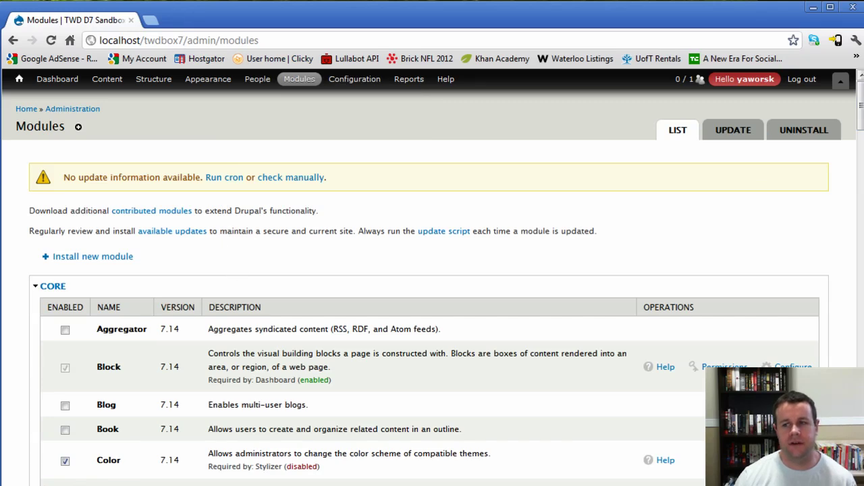
- Tick Advanced Forum and Author Pane in the OTHER section and save the modules
scroll(432, 284, "down", 20)
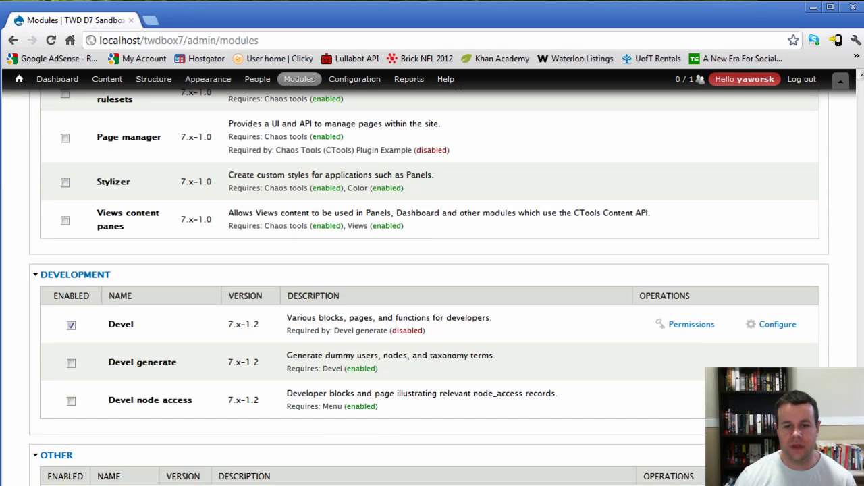
scroll(92, 199, "up", 5)
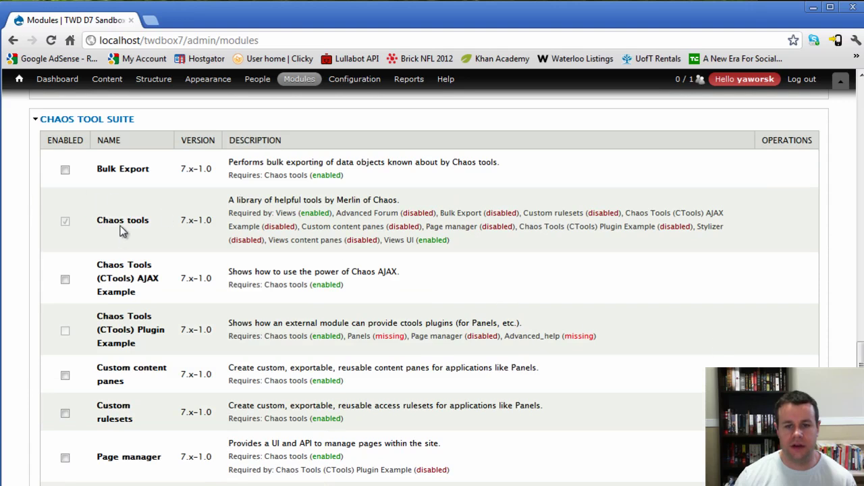
scroll(542, 280, "down", 5)
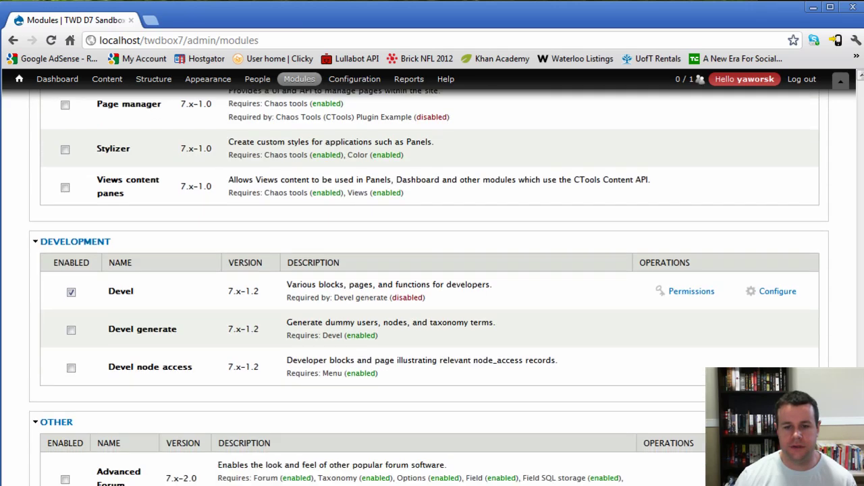
scroll(289, 343, "down", 4)
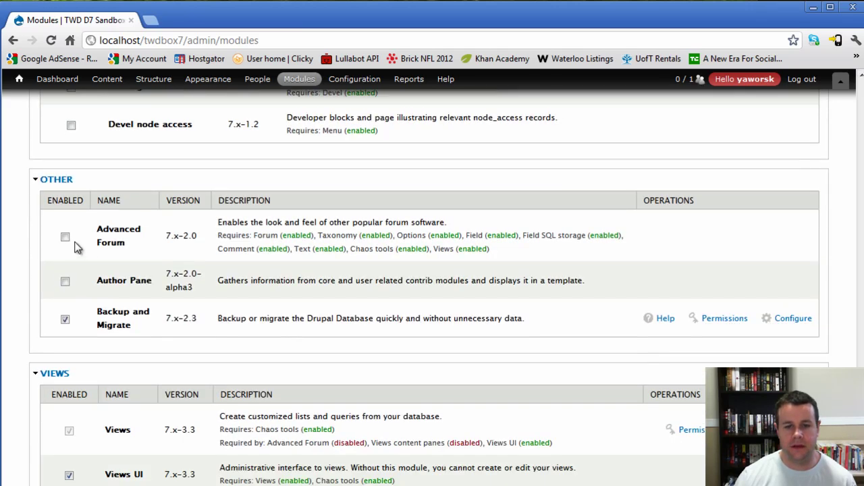
left_click(65, 237)
left_click(65, 281)
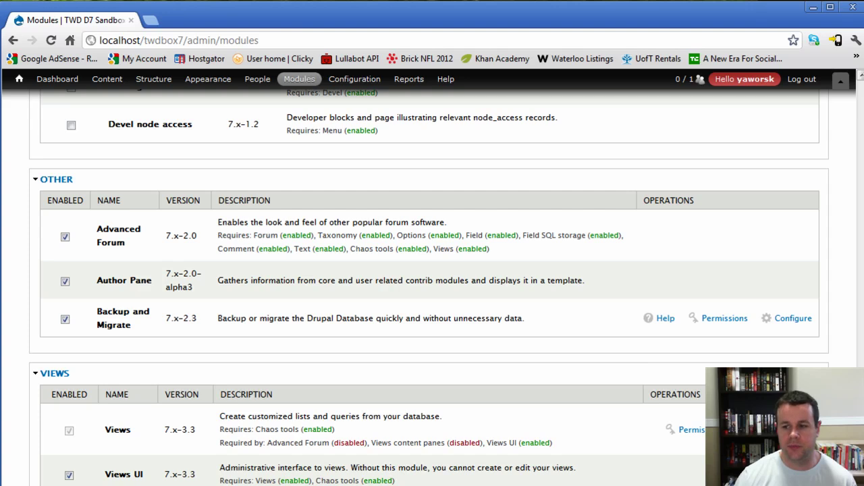
scroll(415, 448, "down", 3)
left_click(116, 436)
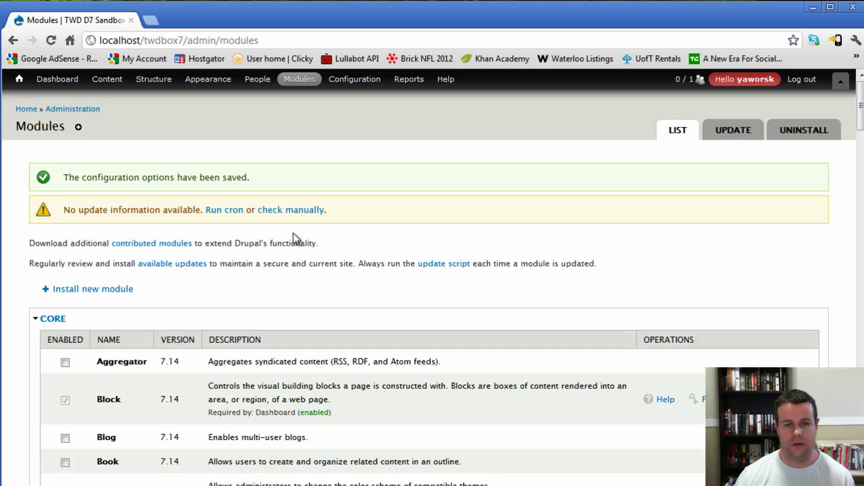
- Open Advanced Forum settings, keeping the Blue Lagoon Stacked style and the Forum topic node type
mouse_move(374, 87)
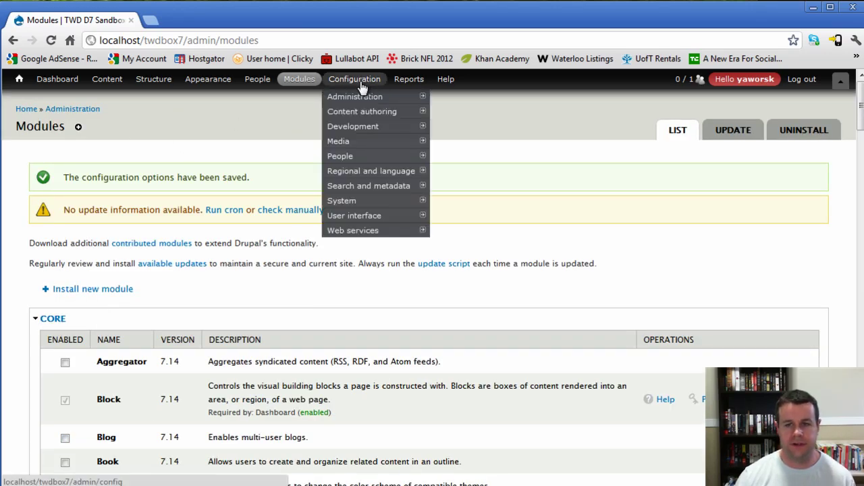
mouse_move(361, 116)
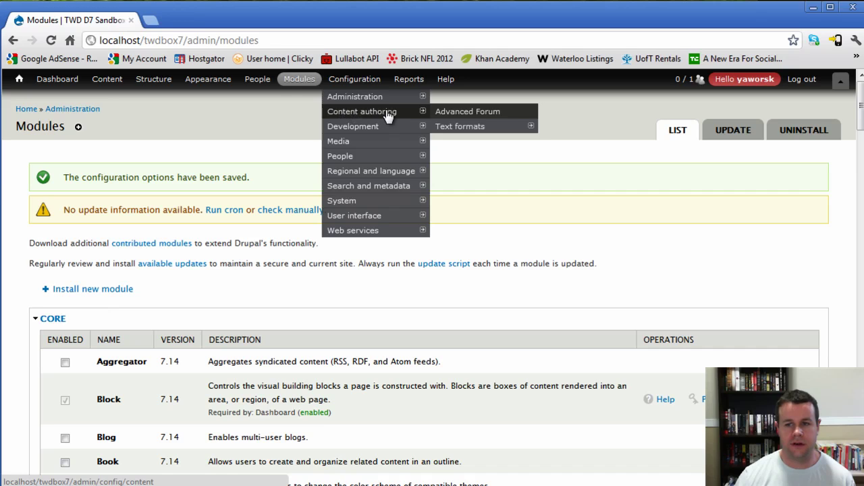
left_click(463, 118)
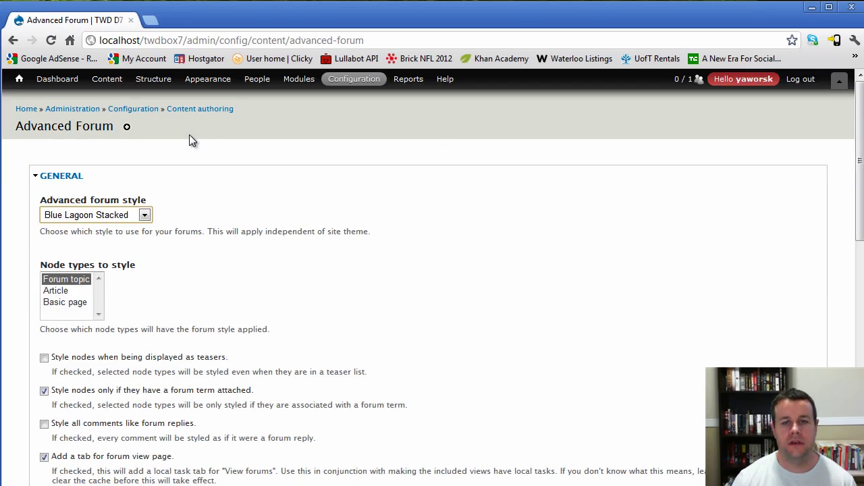
left_click(145, 215)
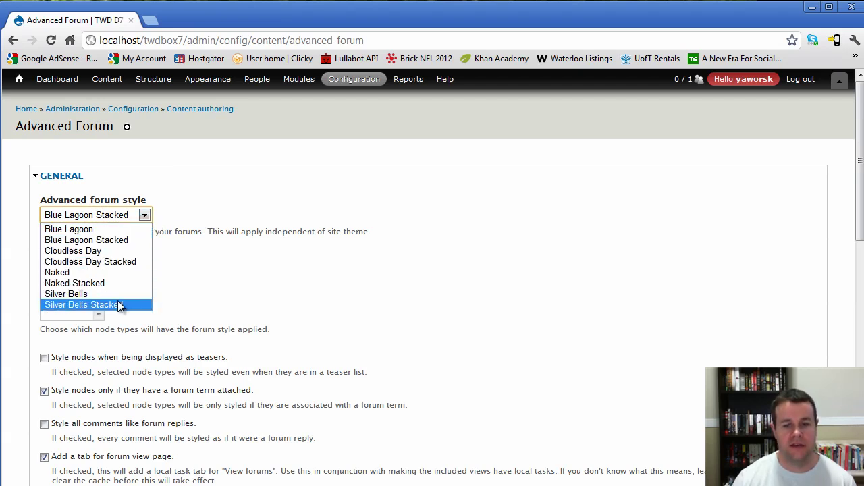
left_click(134, 242)
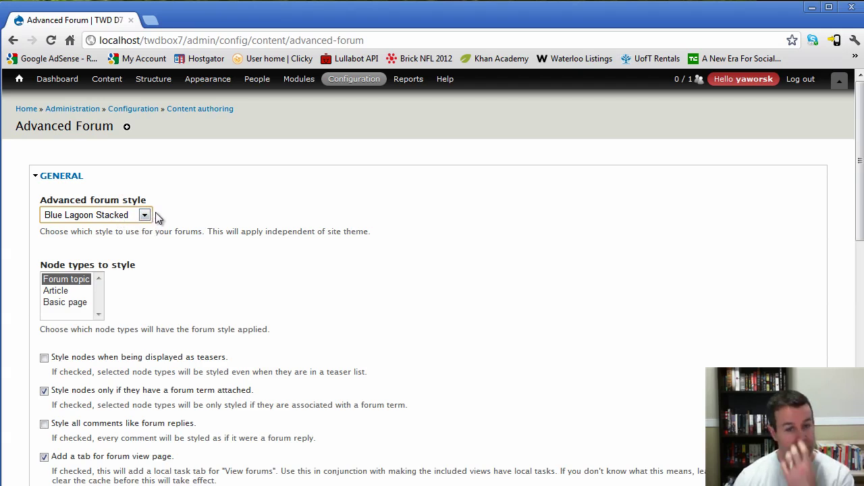
left_click(83, 280)
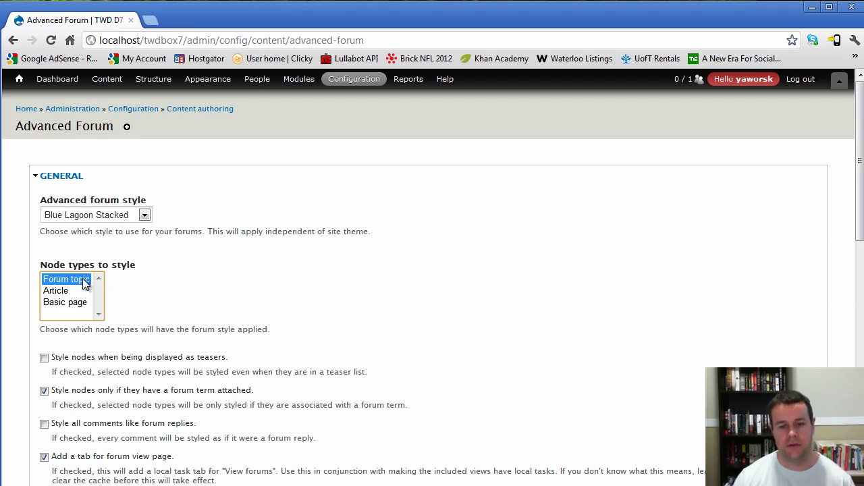
scroll(274, 292, "down", 1)
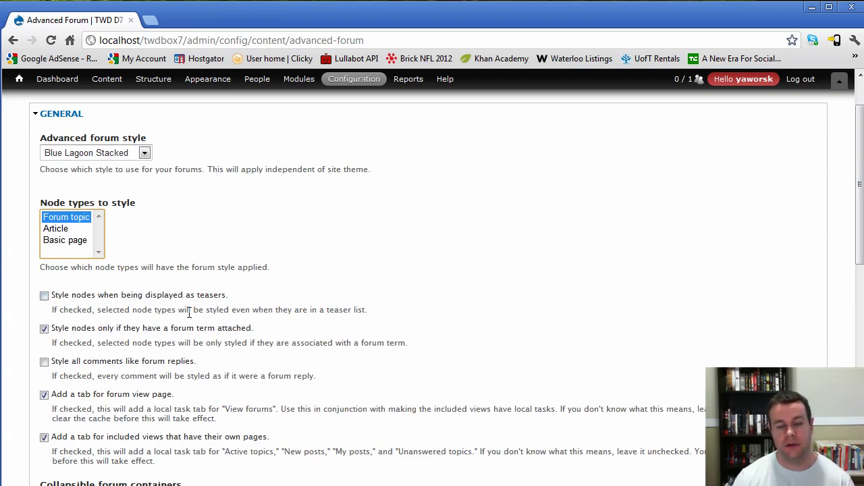
scroll(169, 312, "down", 1)
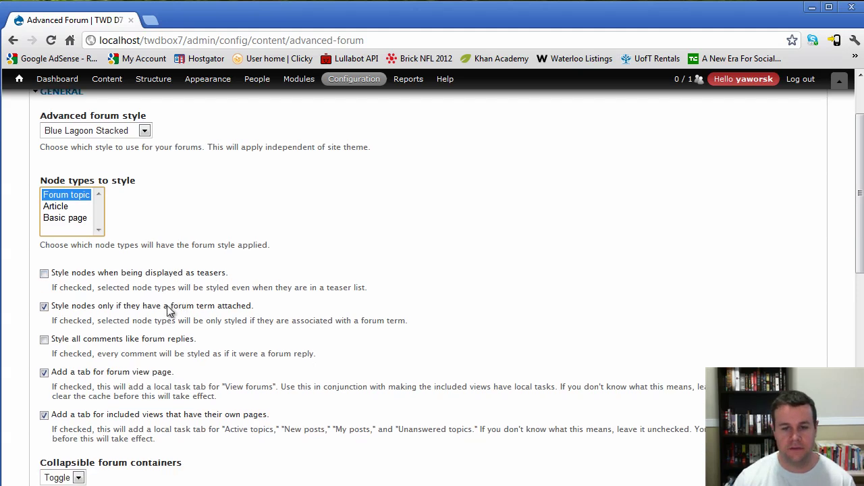
left_click_drag(255, 307, 159, 309)
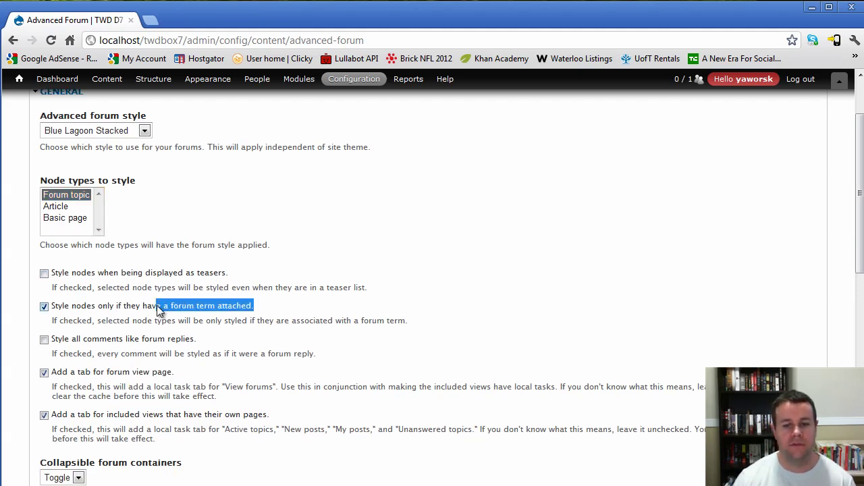
left_click(200, 306)
double_click(202, 308)
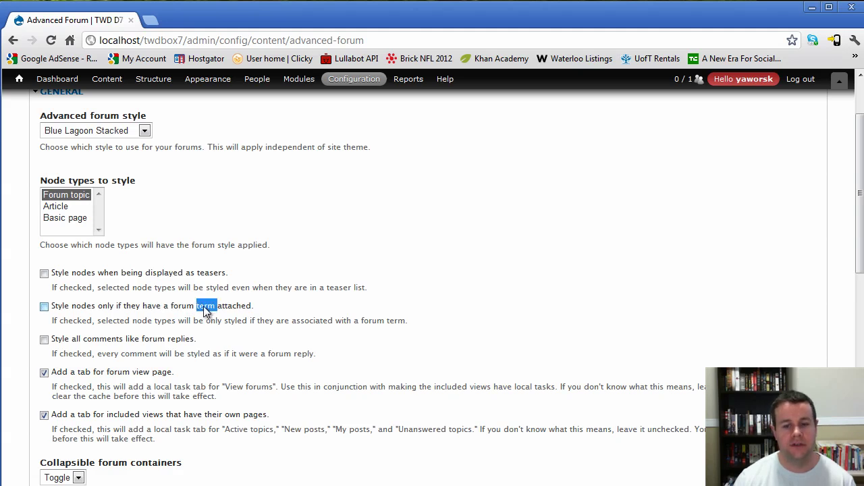
left_click(205, 308)
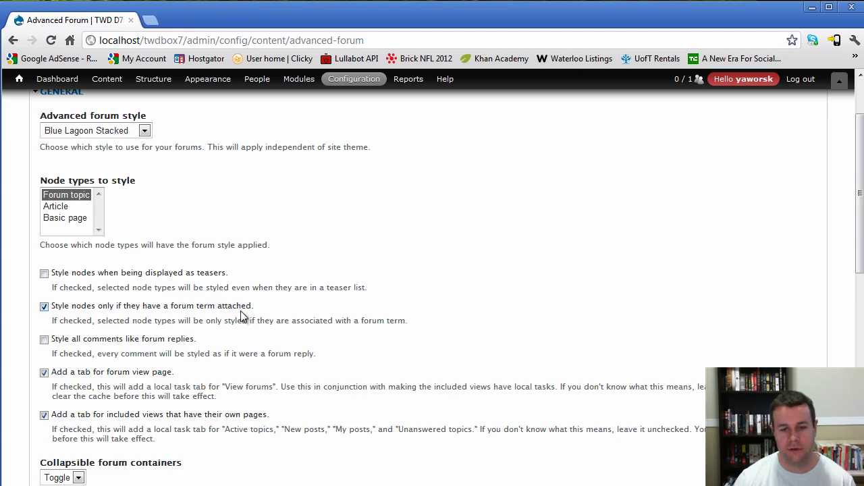
scroll(108, 378, "down", 1)
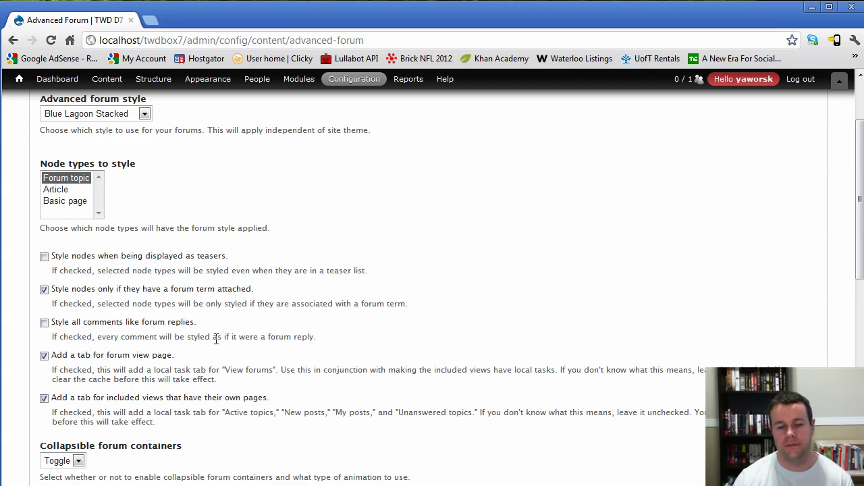
scroll(216, 340, "down", 1)
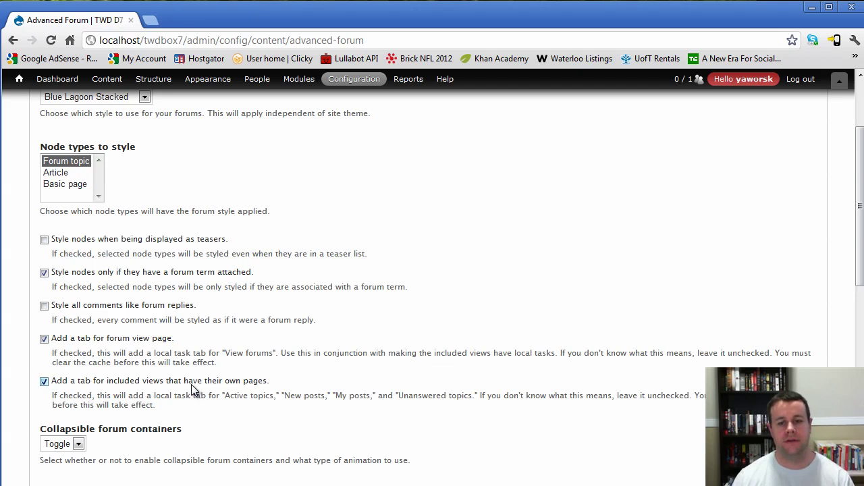
- Set the forum user picture preset to thumbnail and the topic title character limit to 0, then save
scroll(231, 392, "down", 2)
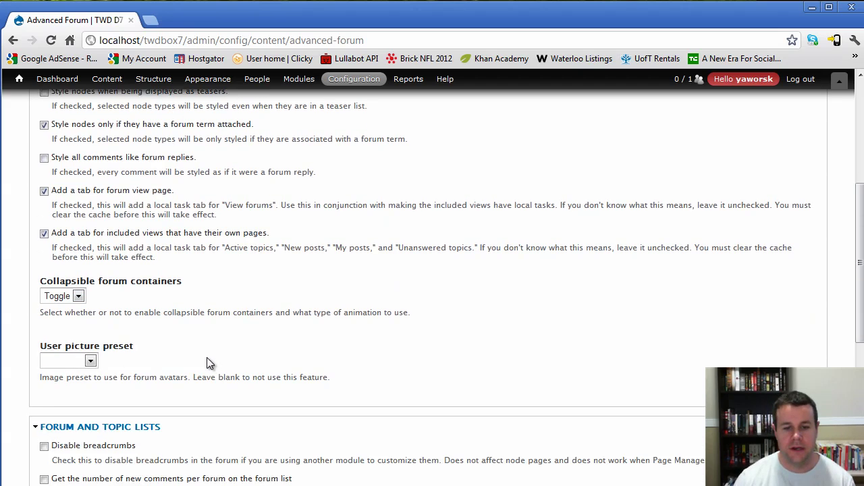
scroll(207, 361, "down", 1)
left_click(91, 308)
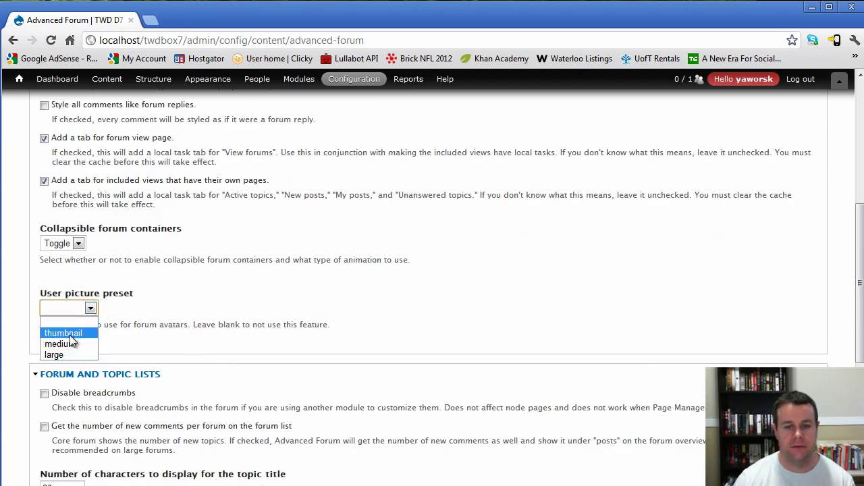
left_click(70, 337)
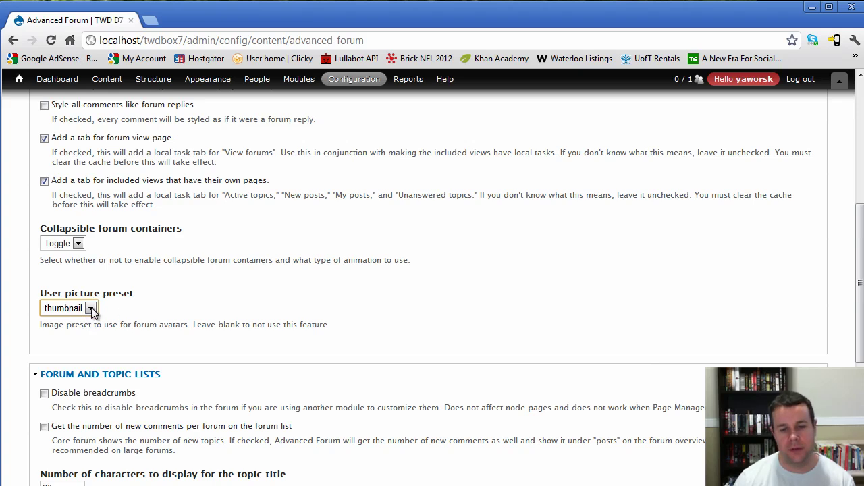
scroll(180, 325, "down", 3)
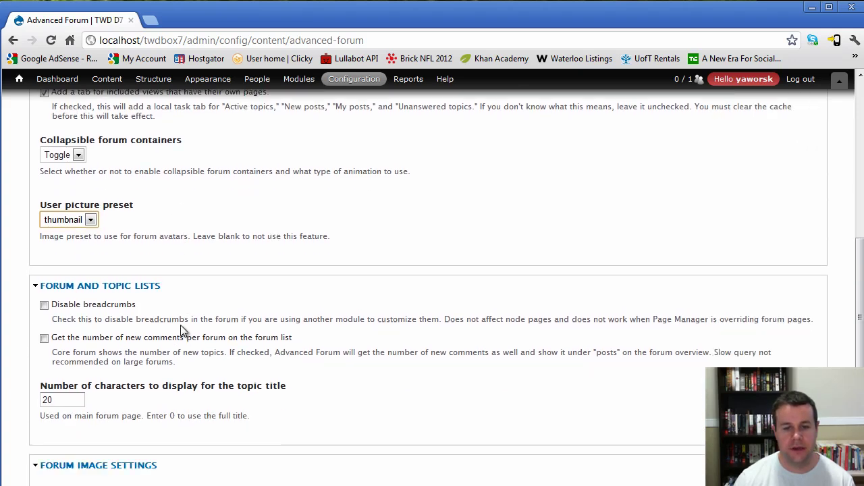
double_click(64, 324)
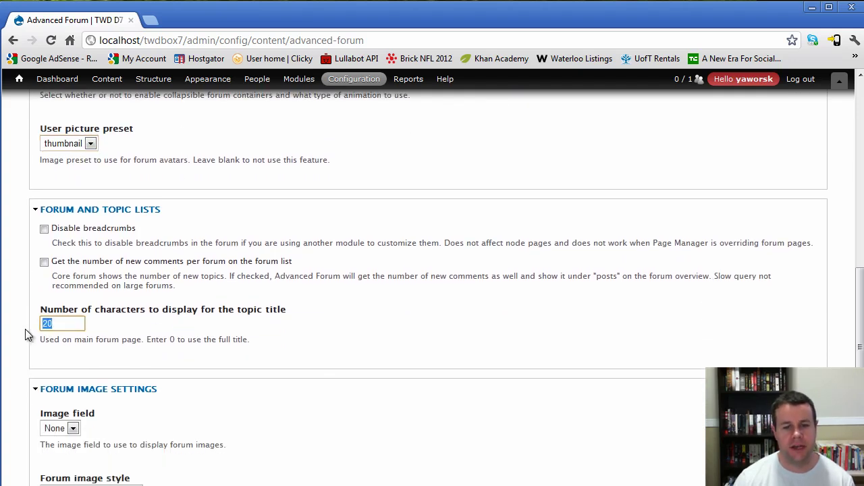
type("0")
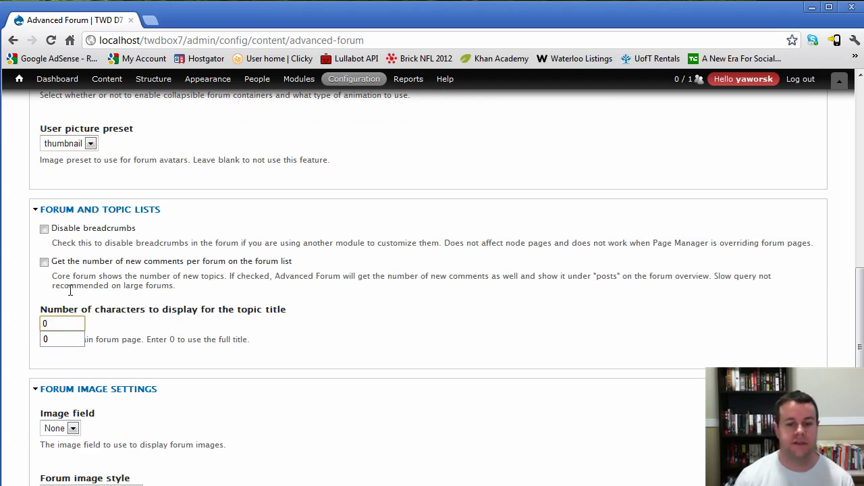
key("Escape")
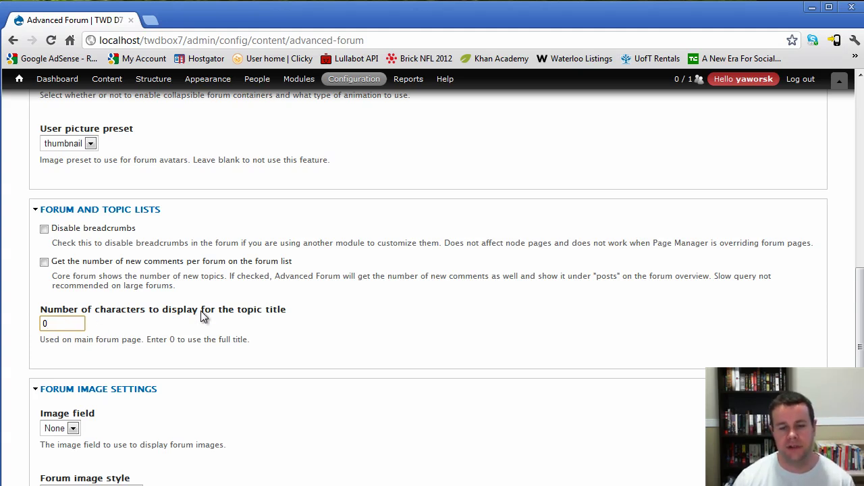
scroll(162, 332, "down", 2)
scroll(115, 287, "down", 1)
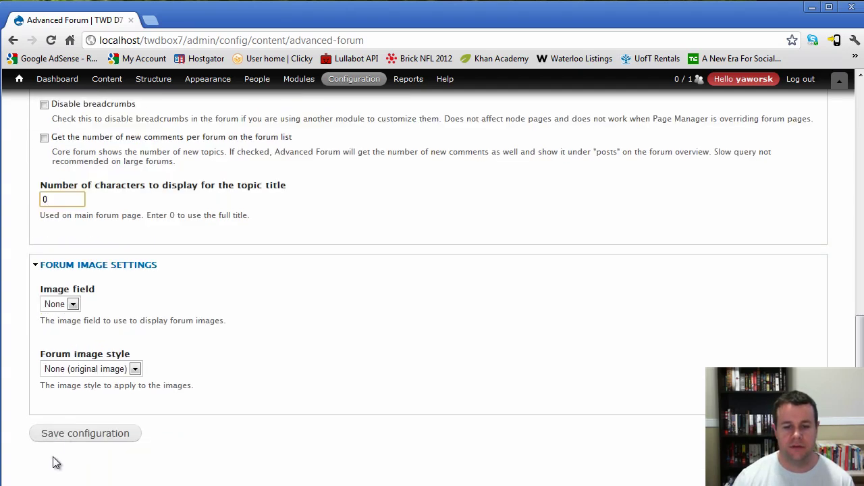
left_click(77, 439)
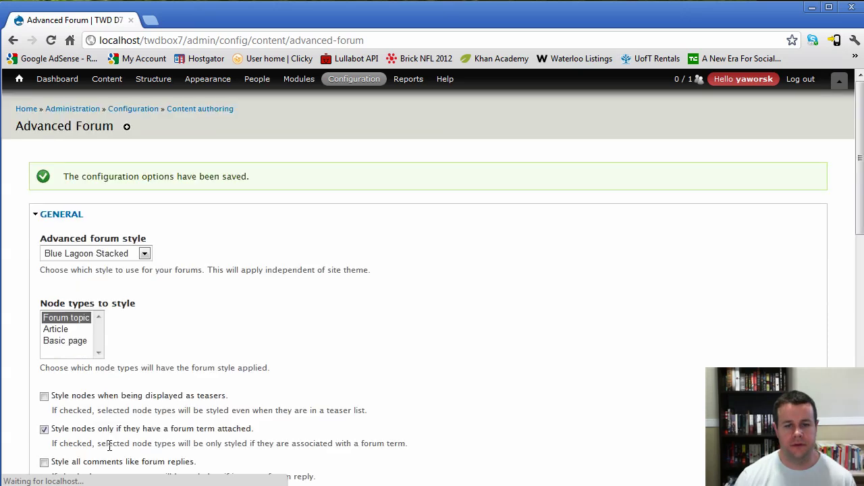
left_click(25, 112)
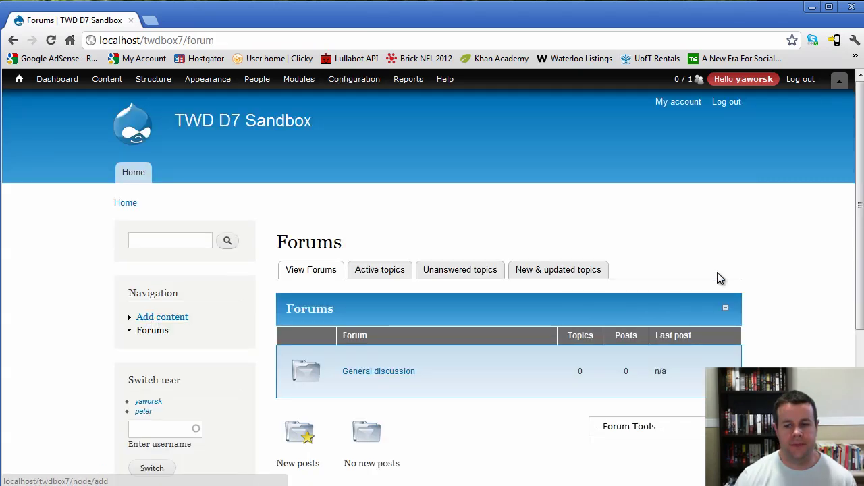
scroll(794, 230, "down", 5)
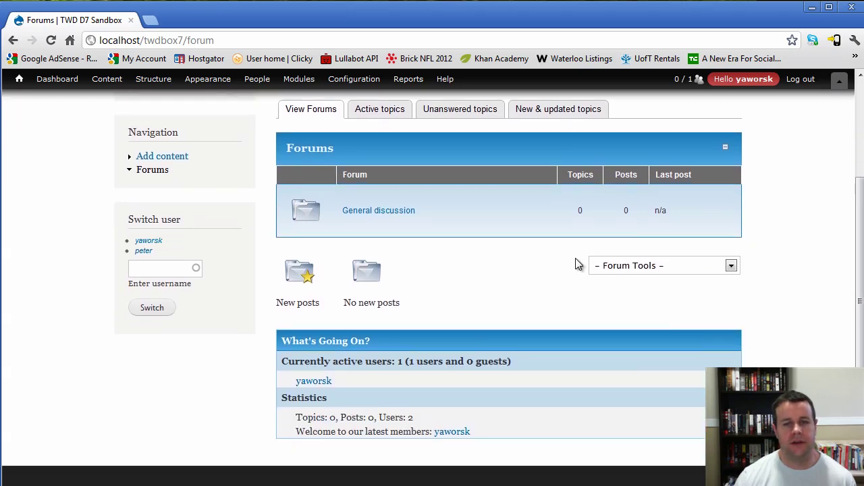
scroll(634, 331, "up", 1)
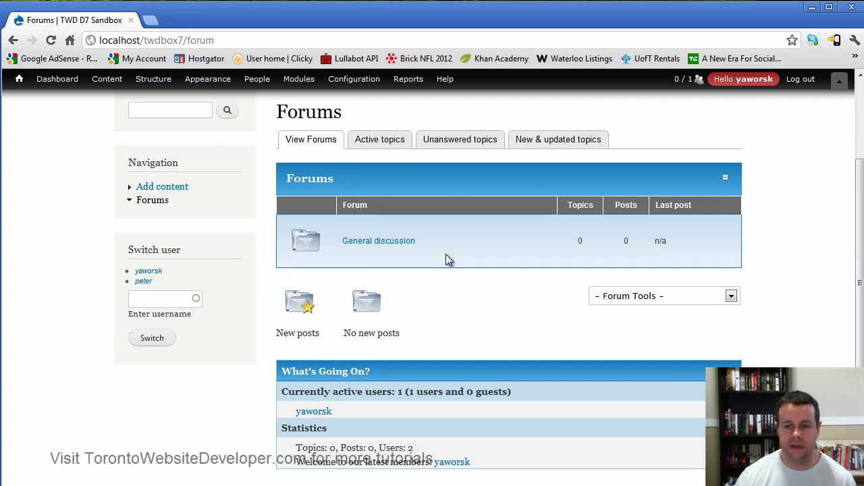
left_click_drag(304, 374, 394, 376)
left_click(395, 375)
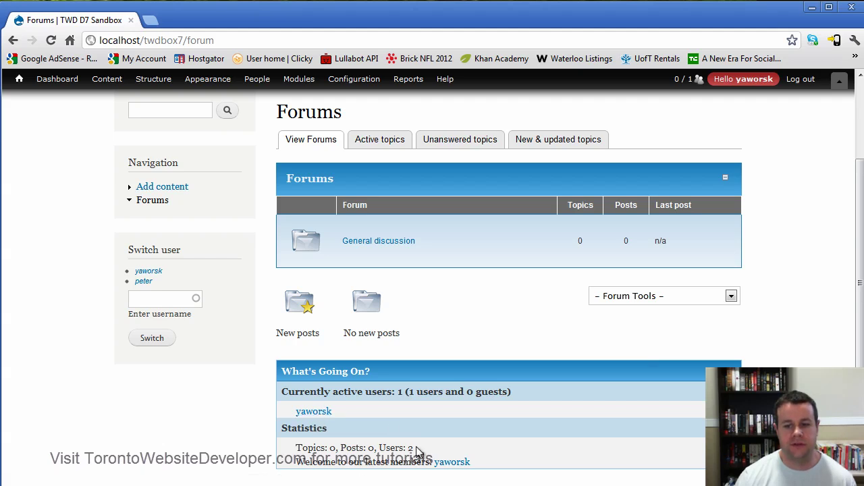
left_click_drag(417, 452, 380, 446)
double_click(310, 427)
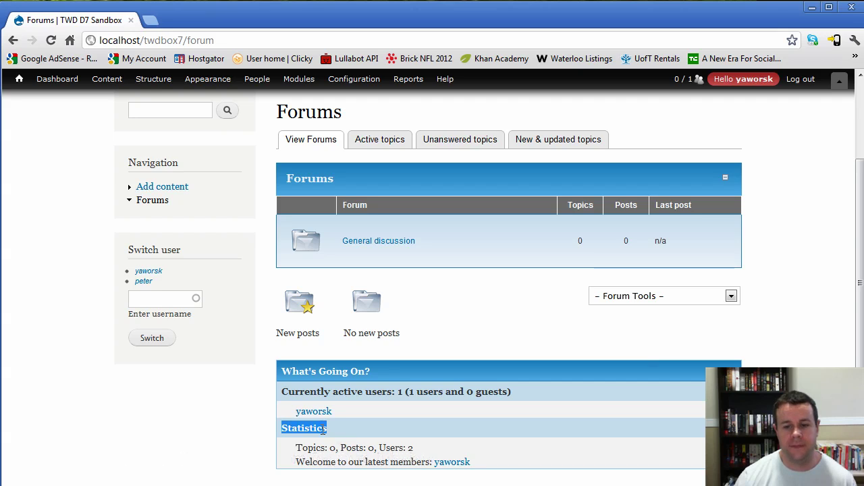
left_click(319, 430)
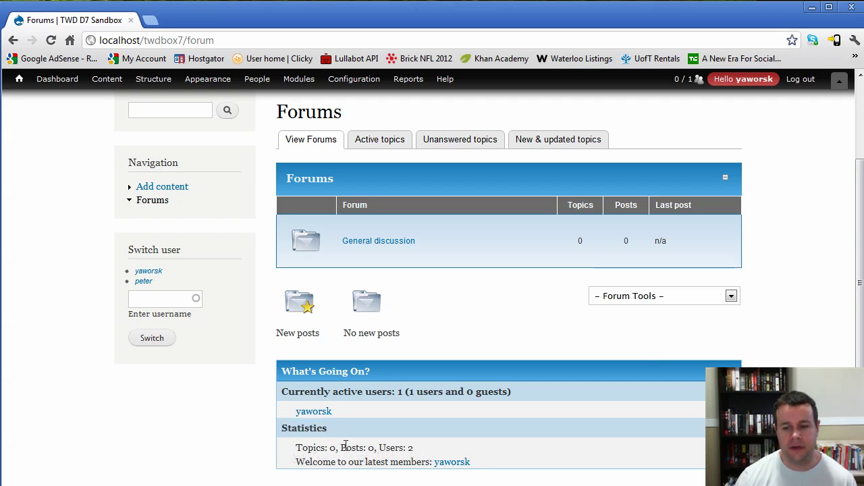
left_click_drag(376, 451, 350, 450)
left_click(323, 452)
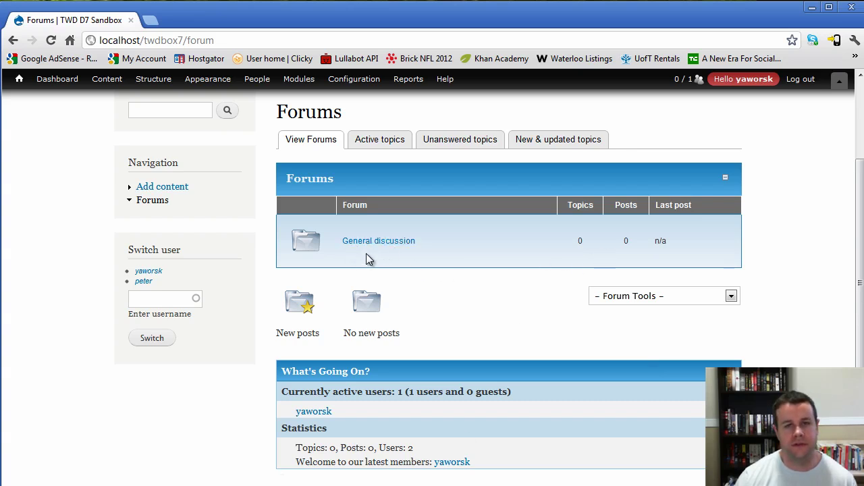
scroll(651, 425, "up", 2)
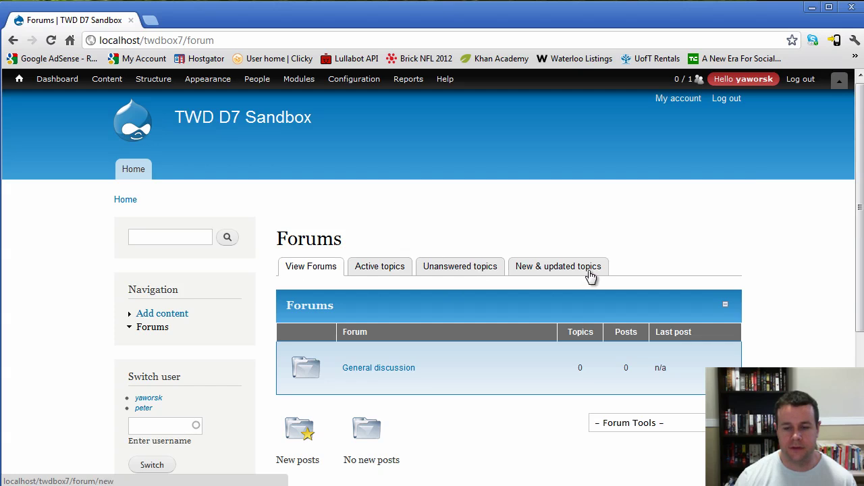
left_click(375, 269)
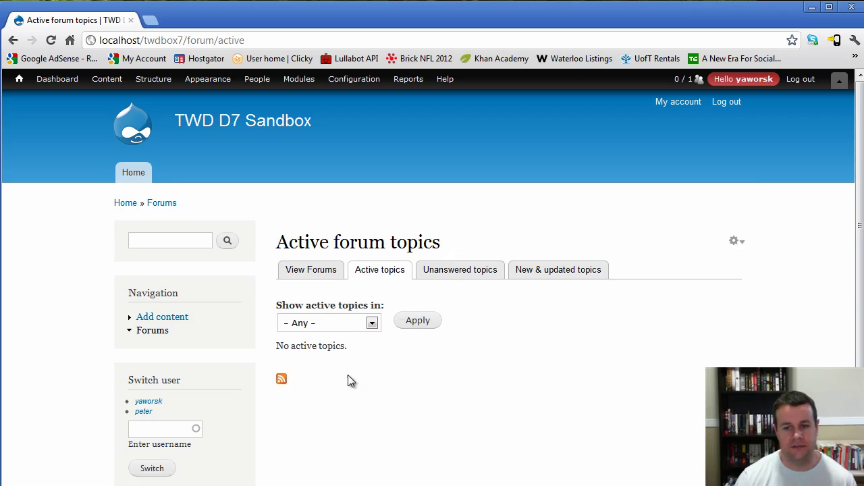
key("alt+Left")
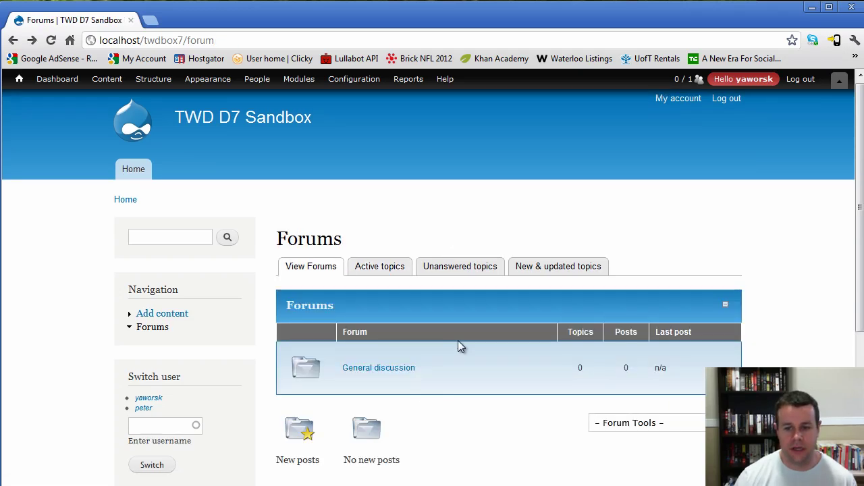
scroll(459, 346, "down", 1)
scroll(459, 372, "up", 1)
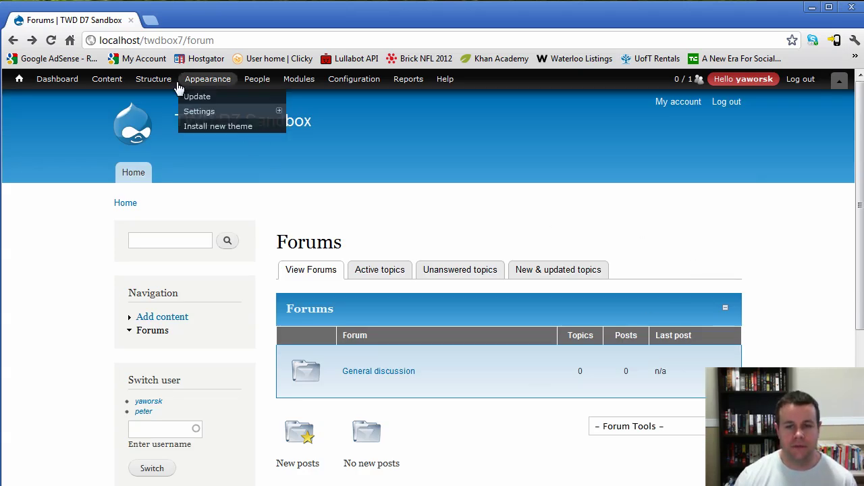
mouse_move(171, 82)
mouse_move(165, 159)
mouse_move(269, 174)
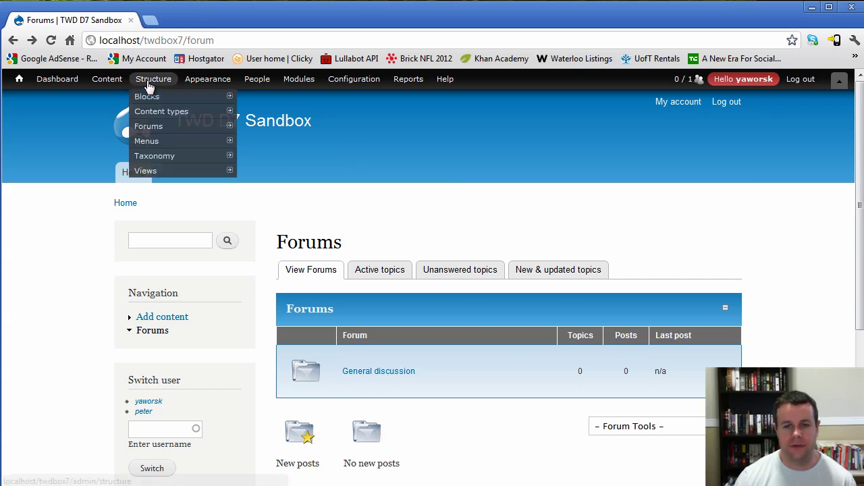
mouse_move(163, 129)
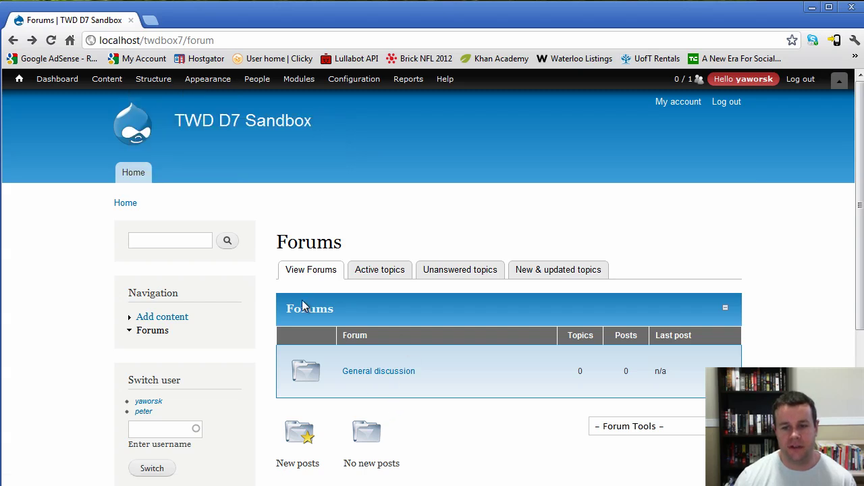
left_click_drag(285, 308, 345, 317)
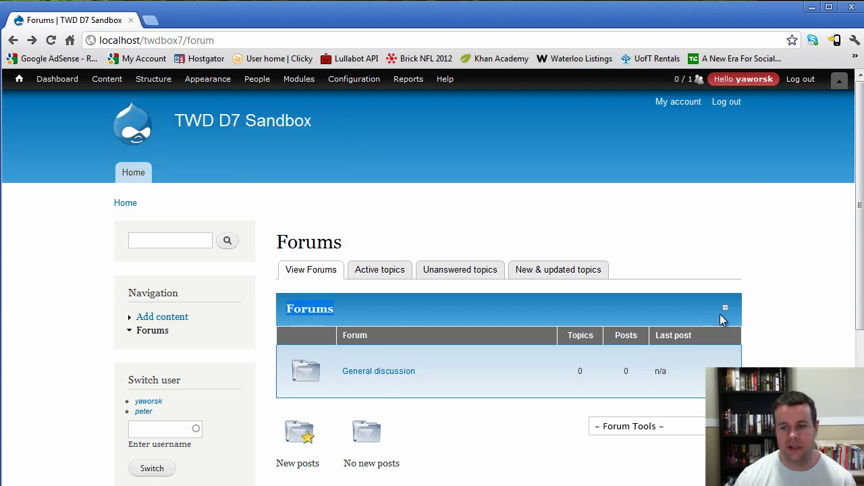
mouse_move(151, 79)
mouse_move(164, 120)
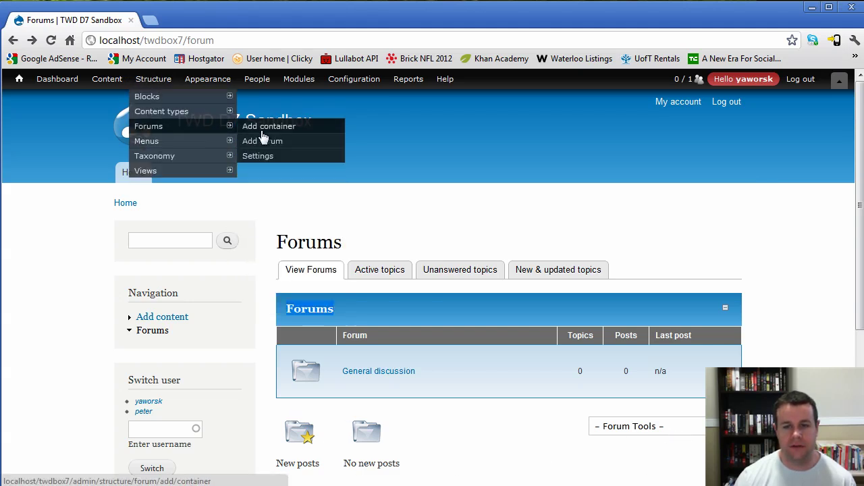
- Add a root-level container named PHP, described as 'General Discussion on PHP'
left_click(263, 135)
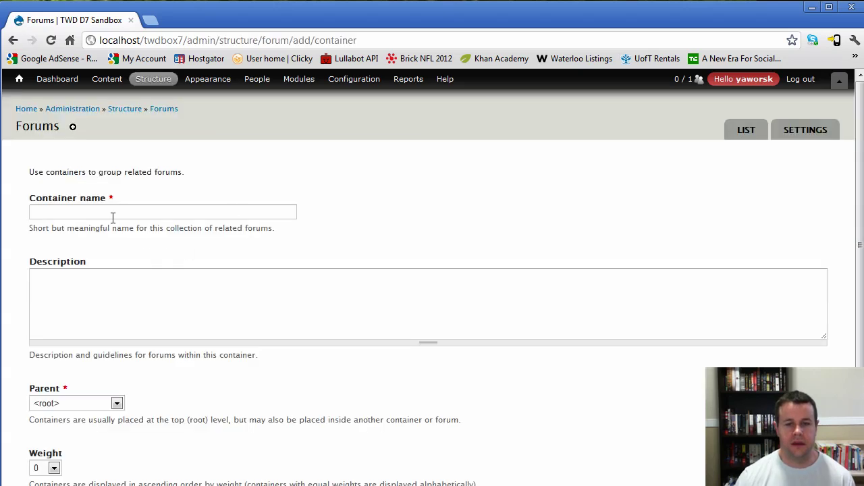
left_click(113, 215)
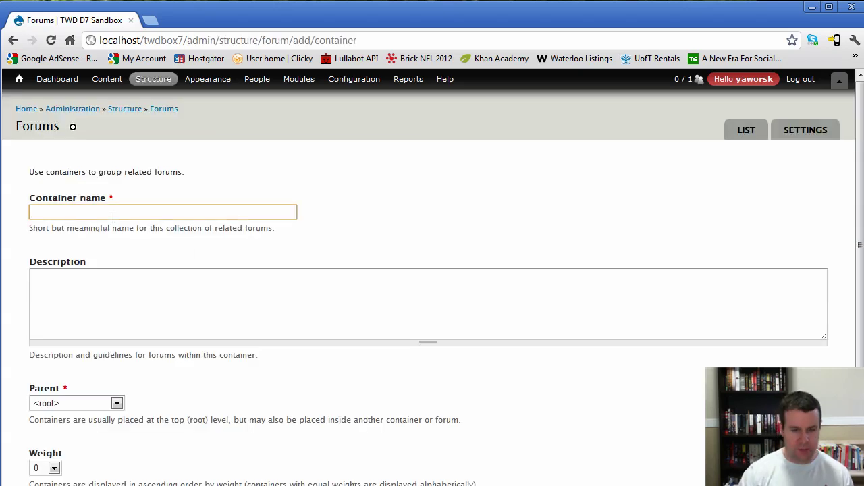
type("PHP")
left_click(122, 297)
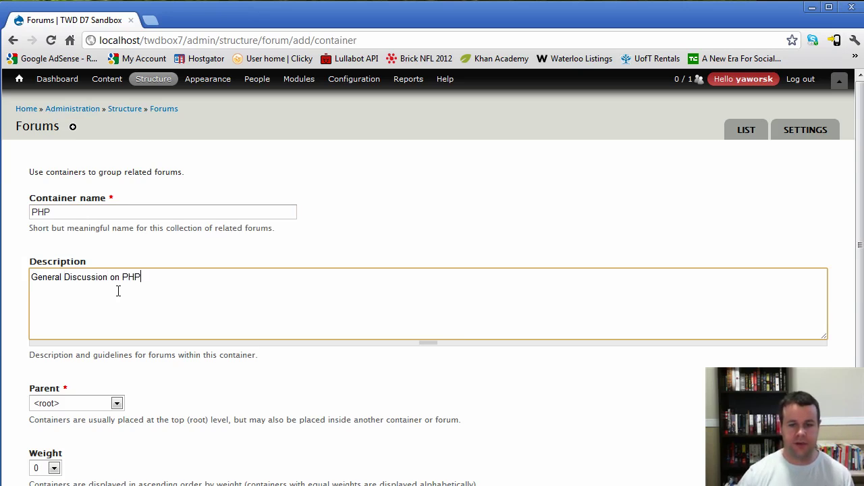
scroll(135, 324, "down", 2)
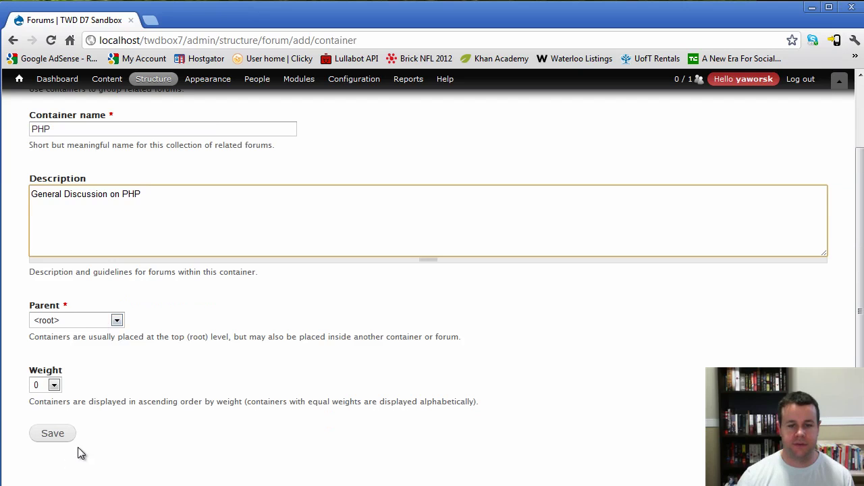
left_click(73, 434)
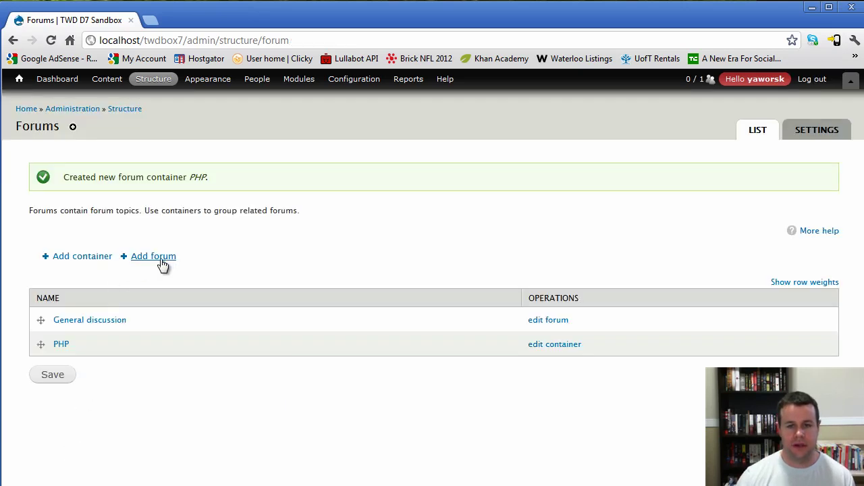
- Create the Issues forum, described as 'Issues related to PHP', with PHP as its parent
left_click(153, 257)
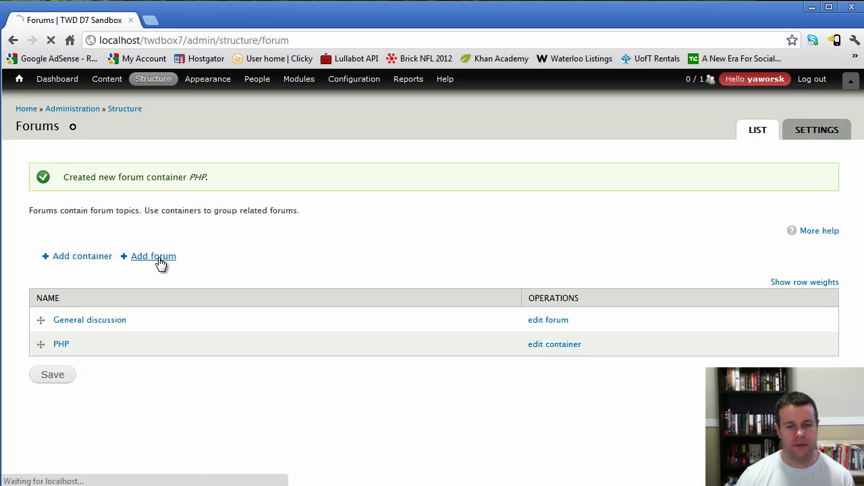
left_click(105, 208)
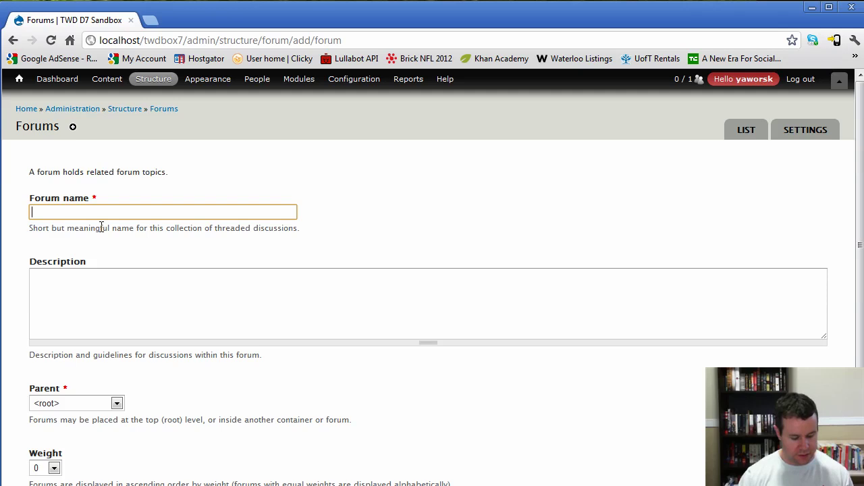
type("Issues")
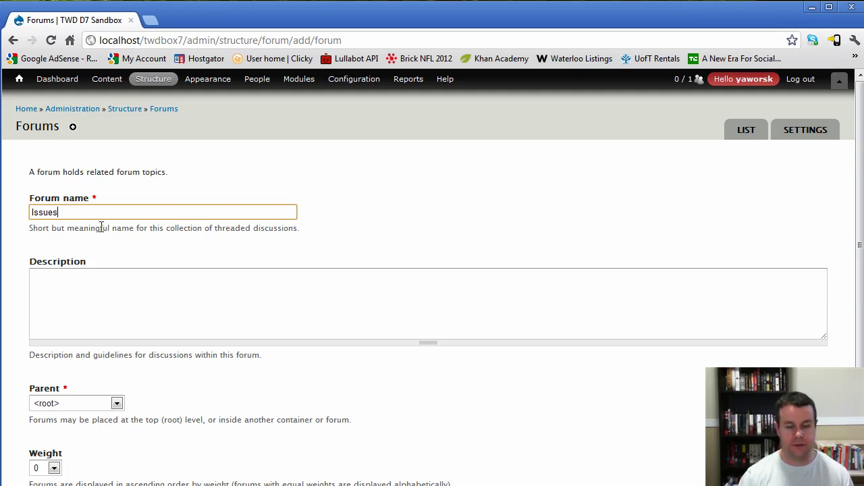
key("Tab")
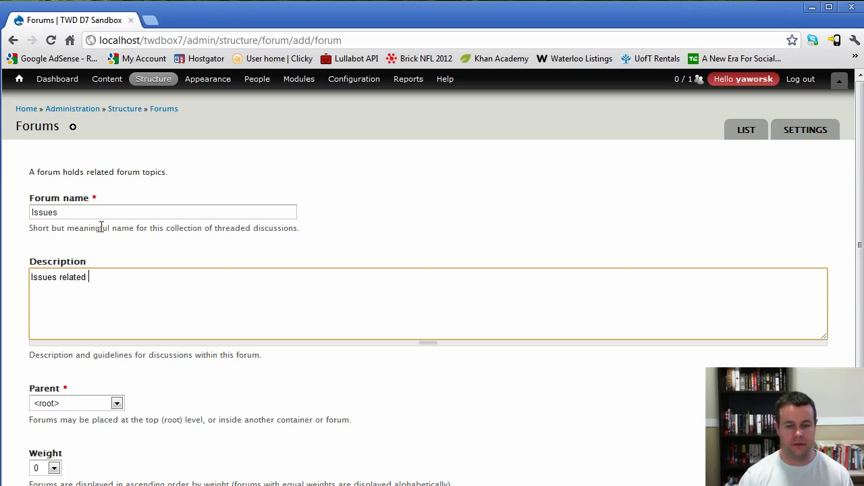
type("Issues related to PHP")
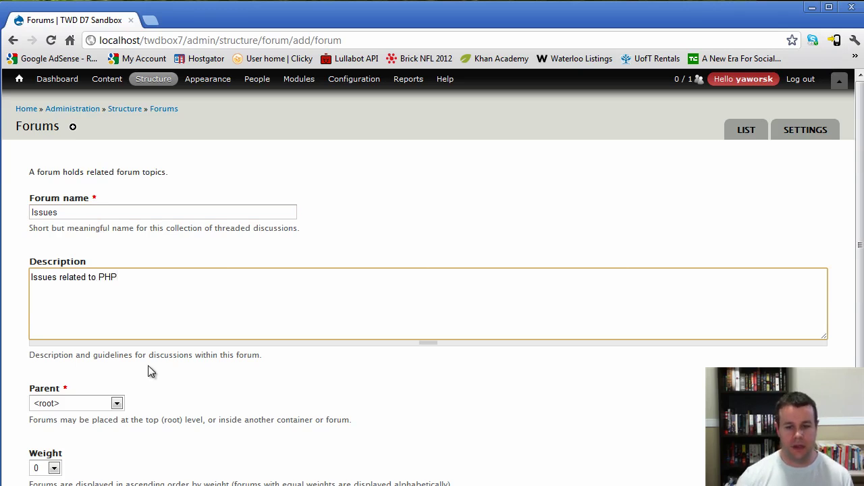
left_click(116, 402)
left_click(87, 437)
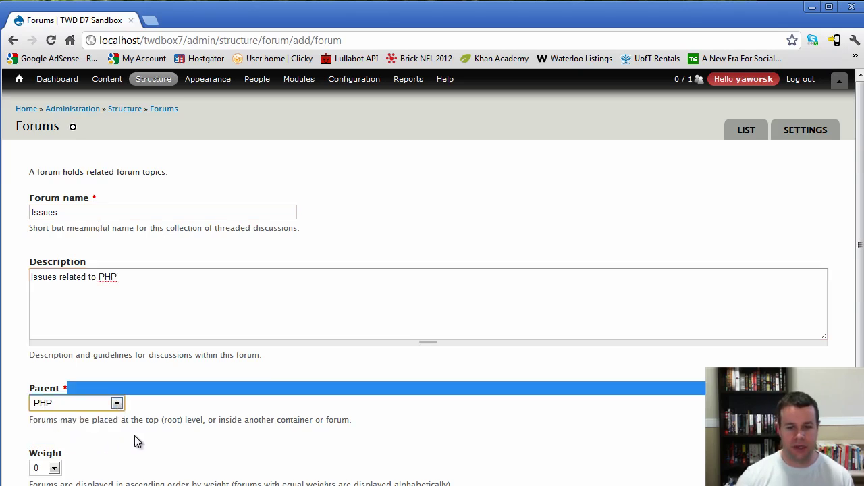
scroll(128, 439, "down", 1)
left_click(53, 464)
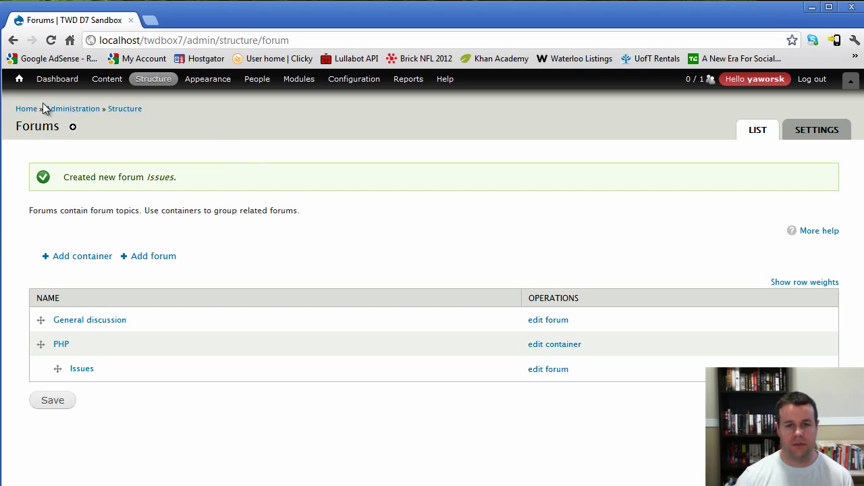
left_click_drag(185, 42, 365, 54)
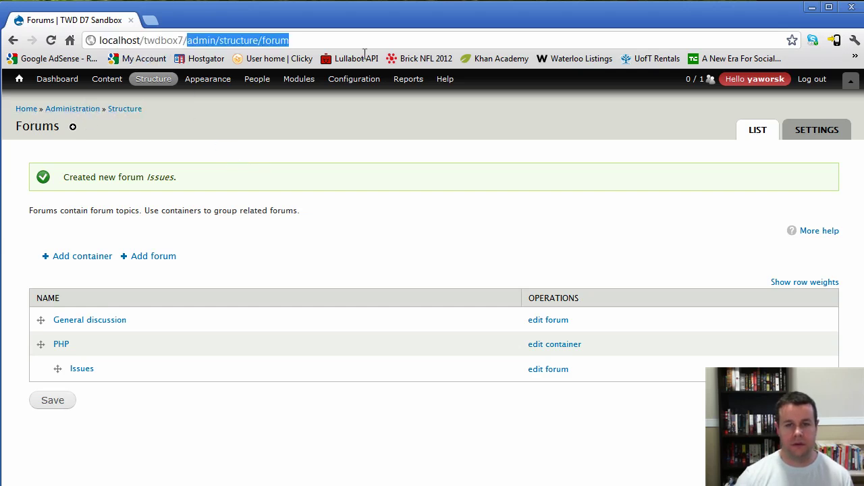
mouse_move(407, 87)
type("forum")
key("Return")
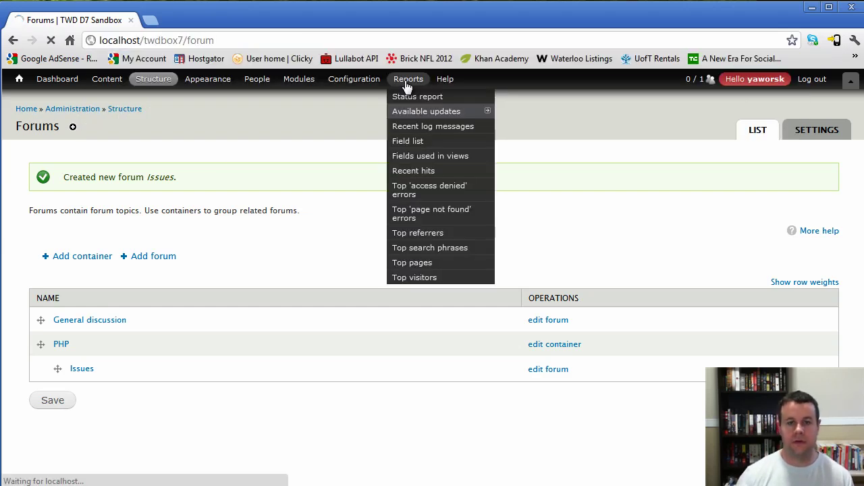
scroll(626, 281, "down", 2)
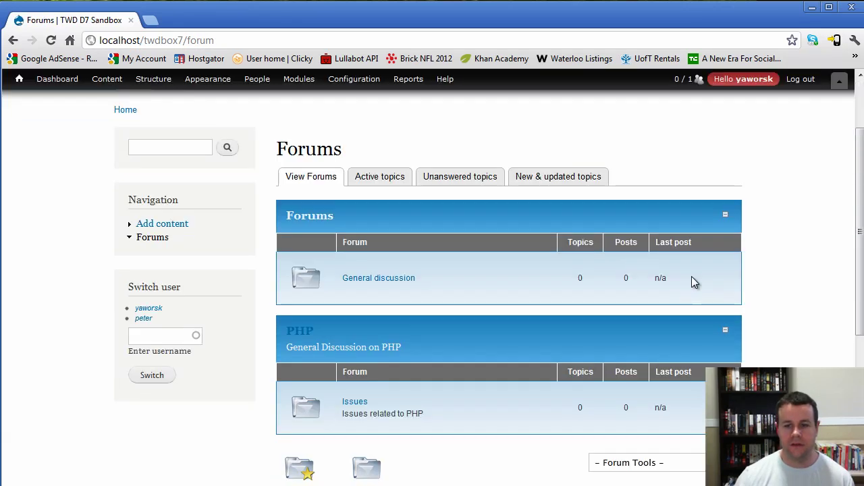
triple_click(330, 211)
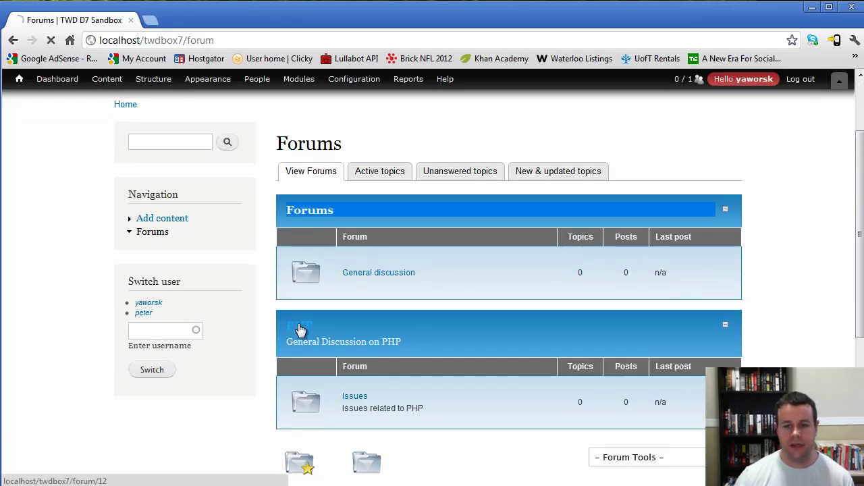
left_click(299, 328)
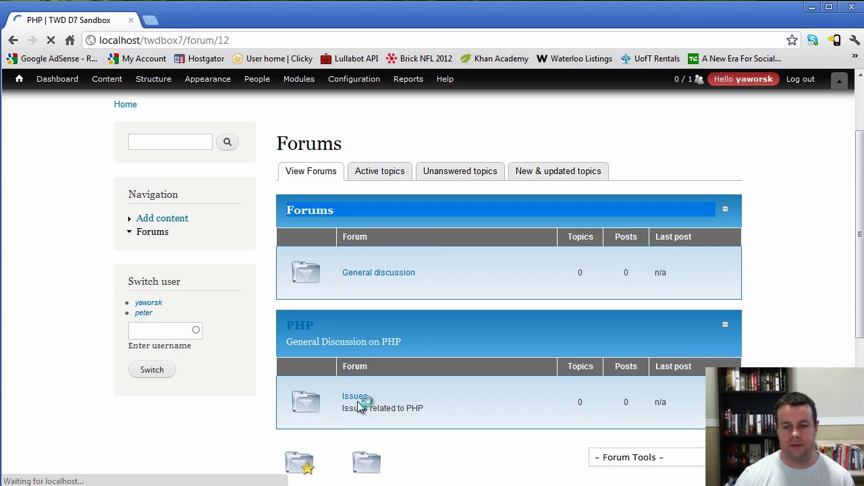
key("alt+Left")
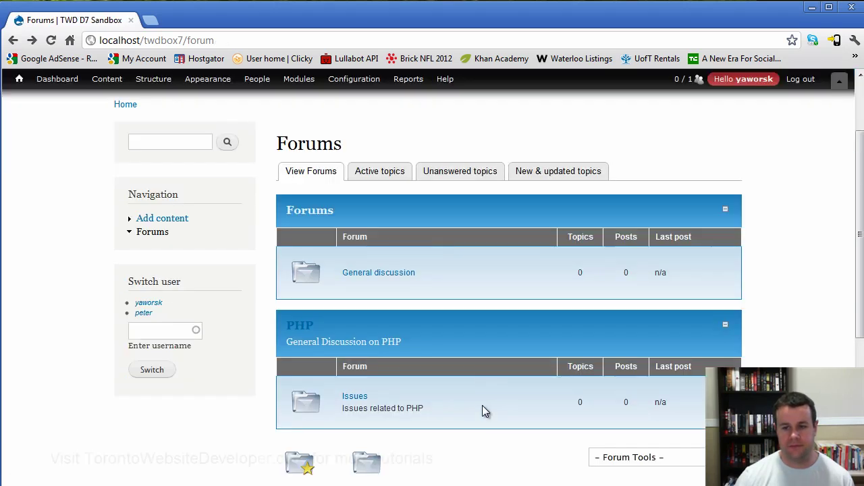
scroll(461, 424, "up", 1)
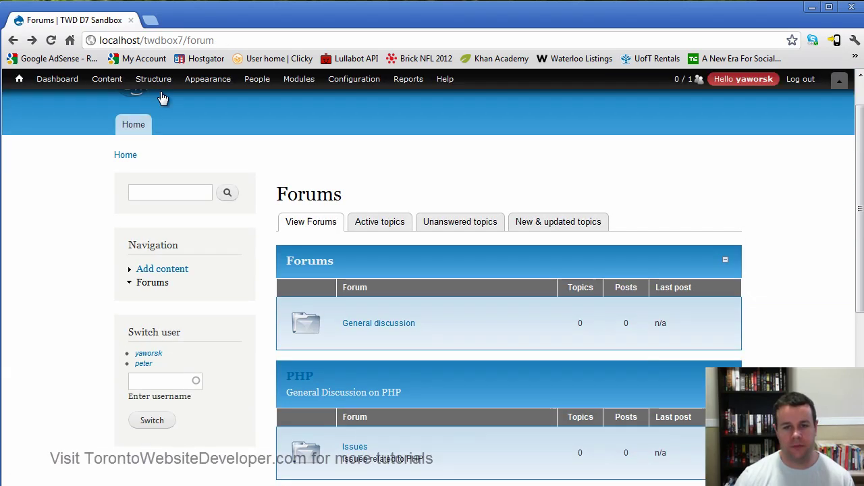
mouse_move(153, 78)
mouse_move(193, 156)
mouse_move(301, 177)
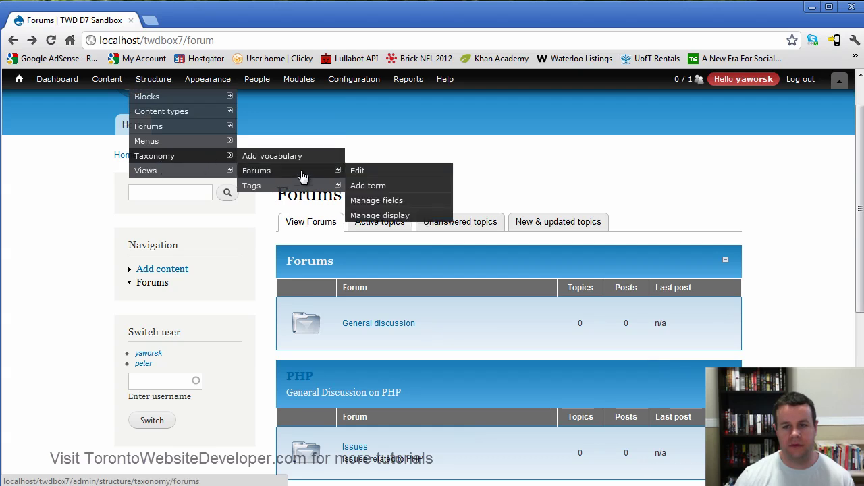
left_click(330, 172)
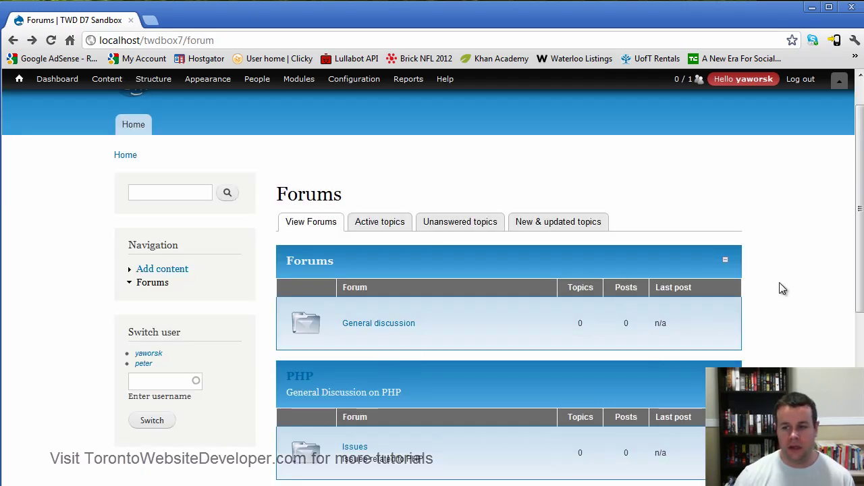
scroll(783, 290, "down", 2)
scroll(793, 292, "down", 3)
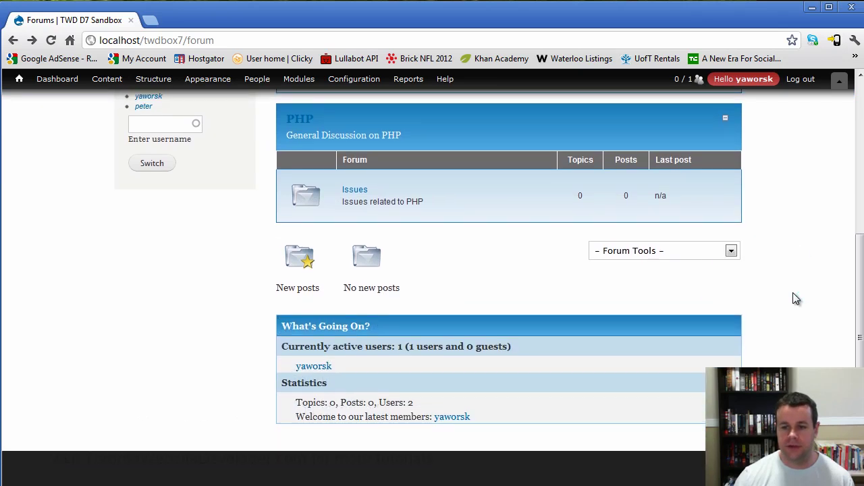
scroll(793, 292, "up", 2)
scroll(792, 293, "up", 3)
mouse_move(153, 79)
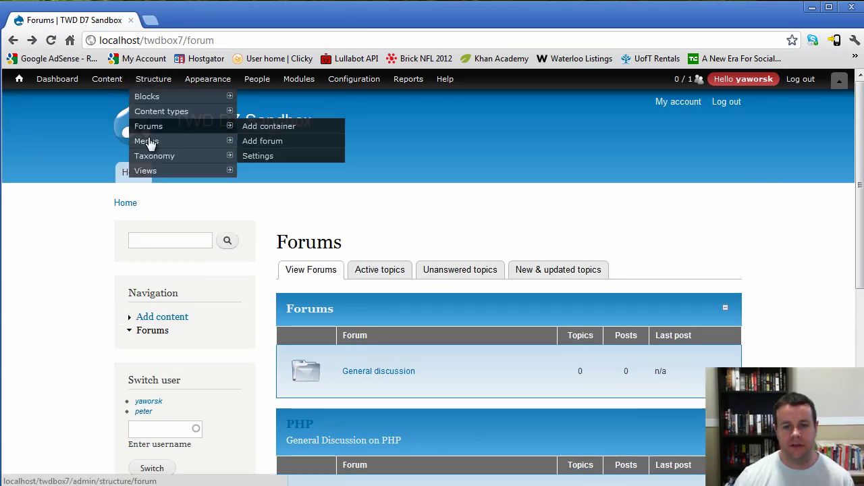
- Open Structure > Views and browse the Advanced Forum views such as advanced_forum_topic_list
left_click(152, 174)
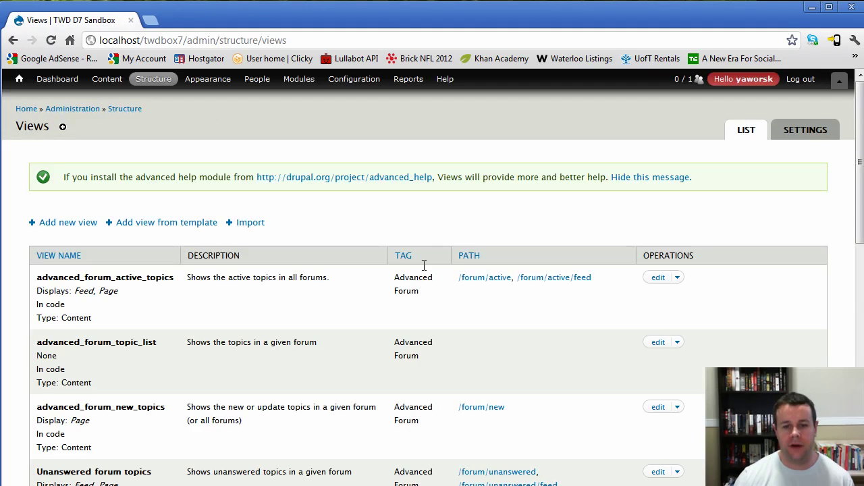
scroll(332, 344, "down", 1)
scroll(69, 270, "up", 1)
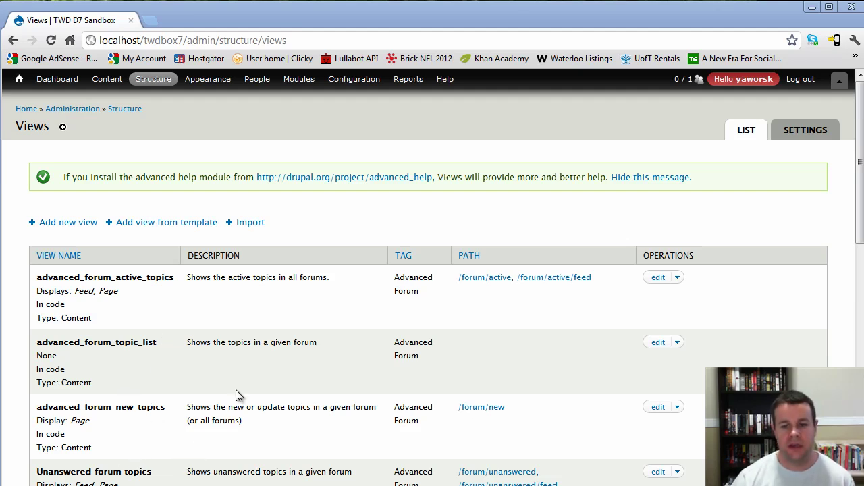
scroll(233, 412, "down", 1)
scroll(223, 422, "down", 2)
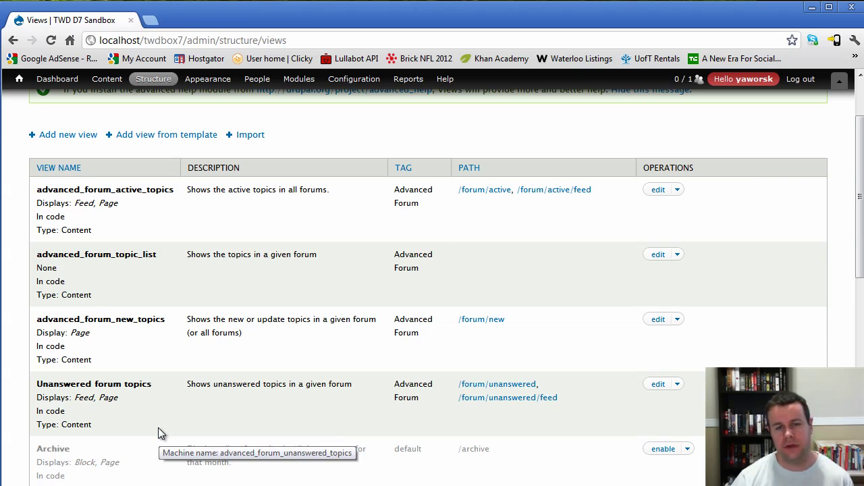
scroll(182, 378, "up", 3)
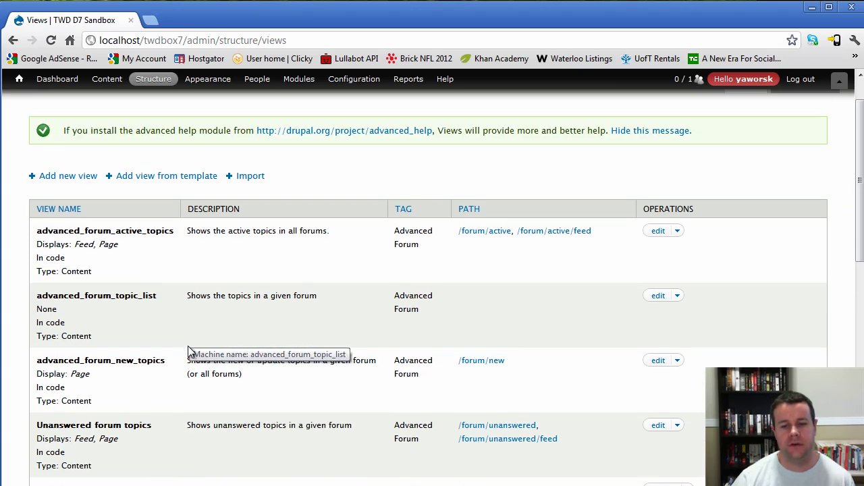
scroll(187, 368, "down", 1)
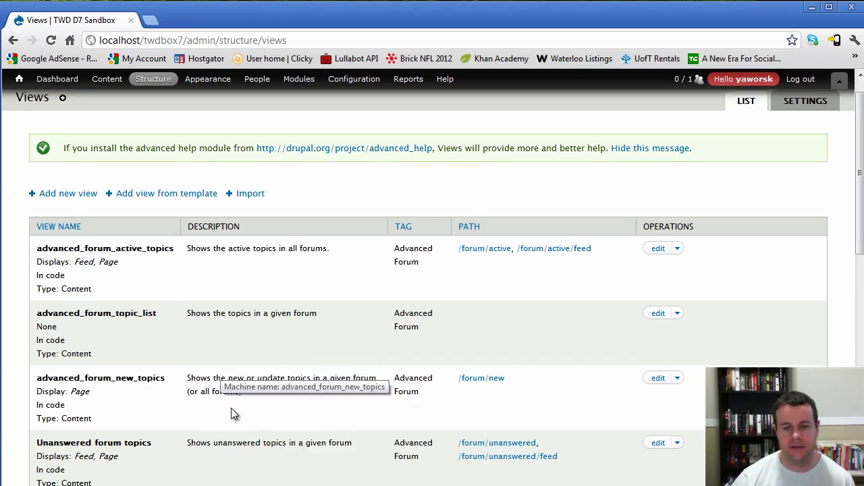
scroll(243, 405, "up", 1)
scroll(247, 400, "up", 1)
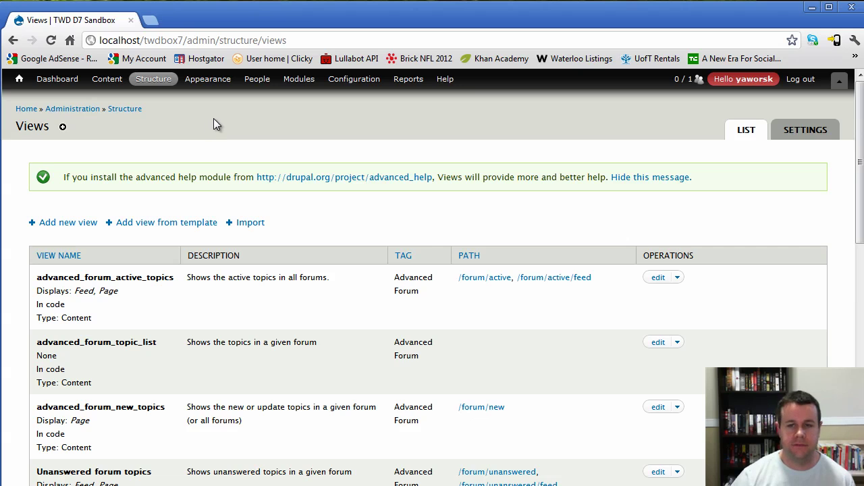
mouse_move(163, 90)
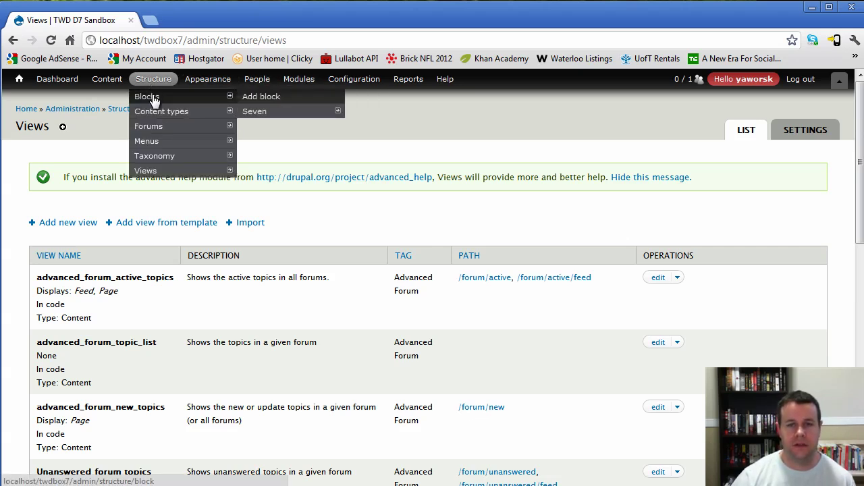
- Move the Author Pane block into the Sidebar first region and save the block layout
left_click(154, 99)
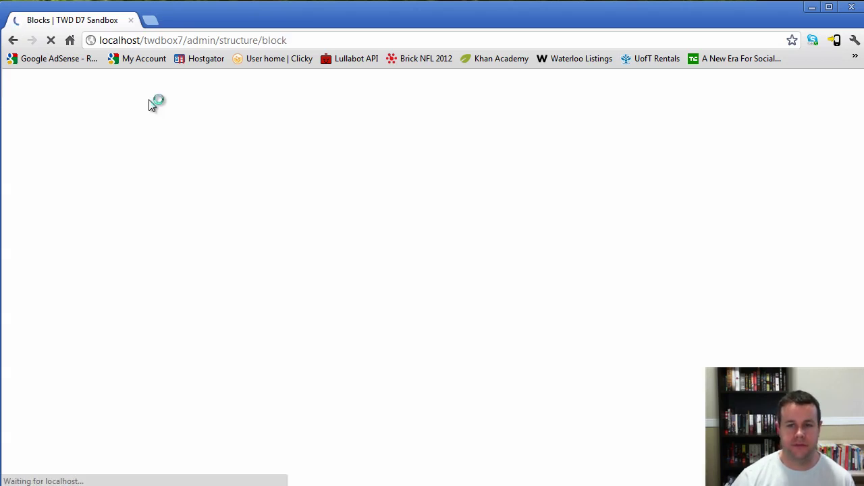
scroll(274, 297, "down", 5)
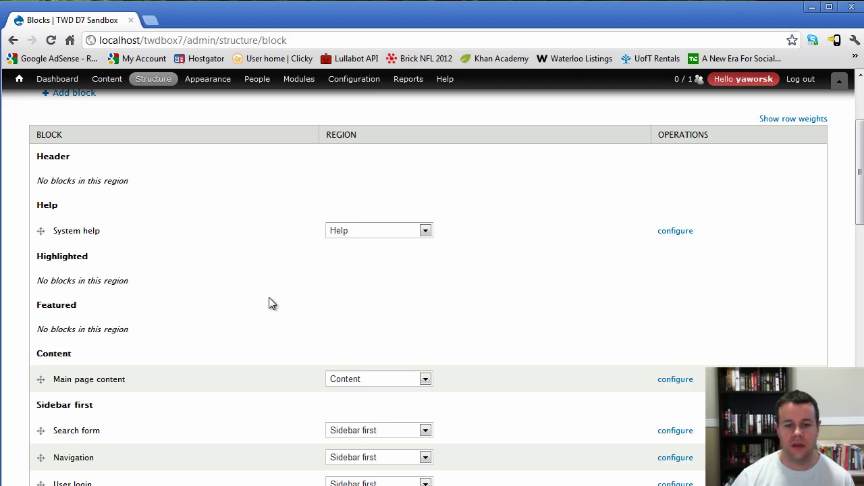
scroll(269, 304, "down", 10)
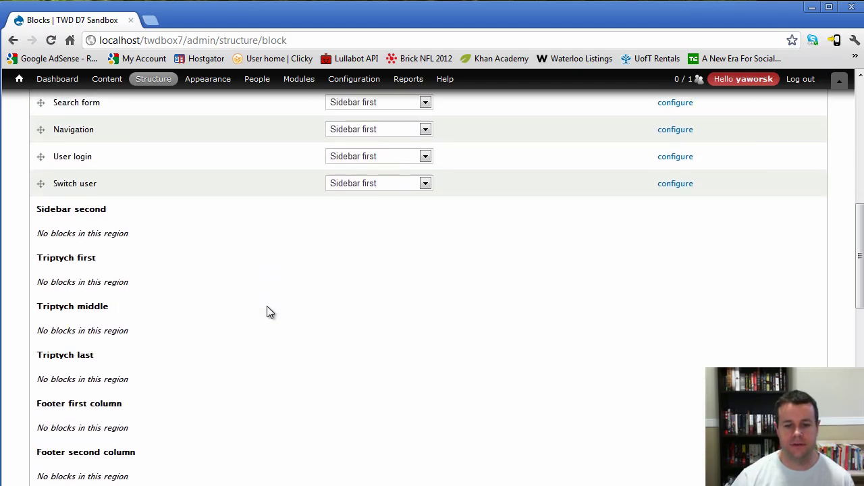
scroll(267, 312, "down", 15)
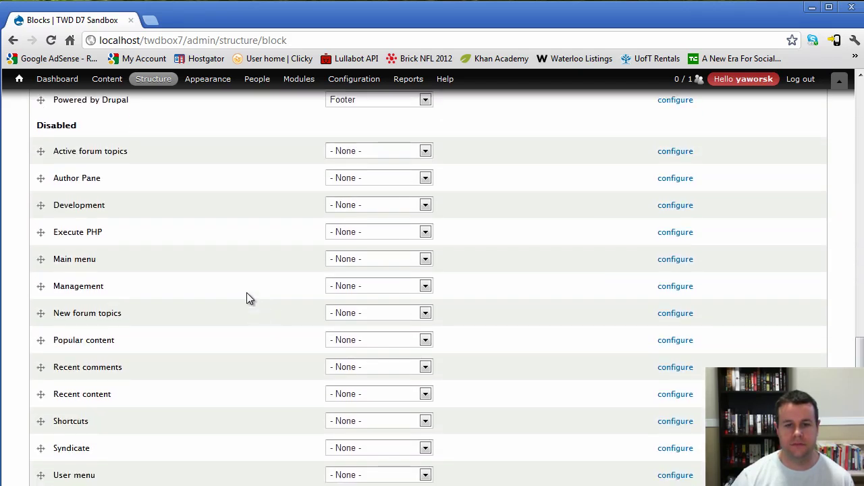
left_click(395, 180)
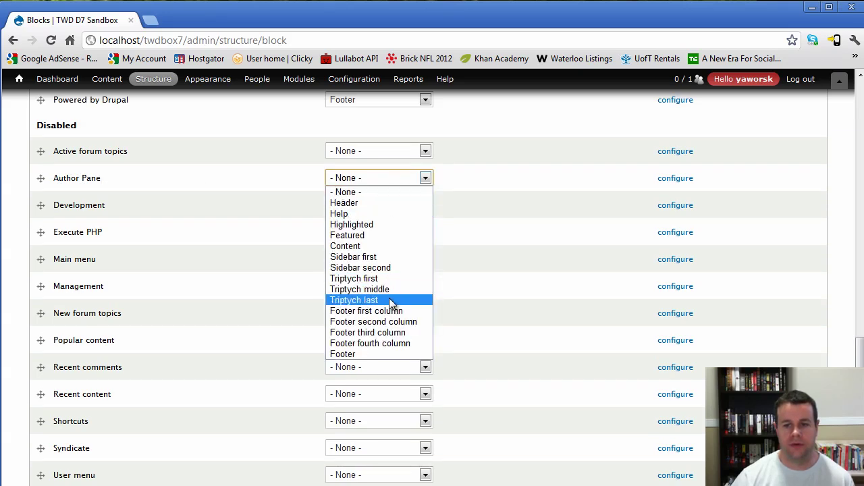
left_click(379, 257)
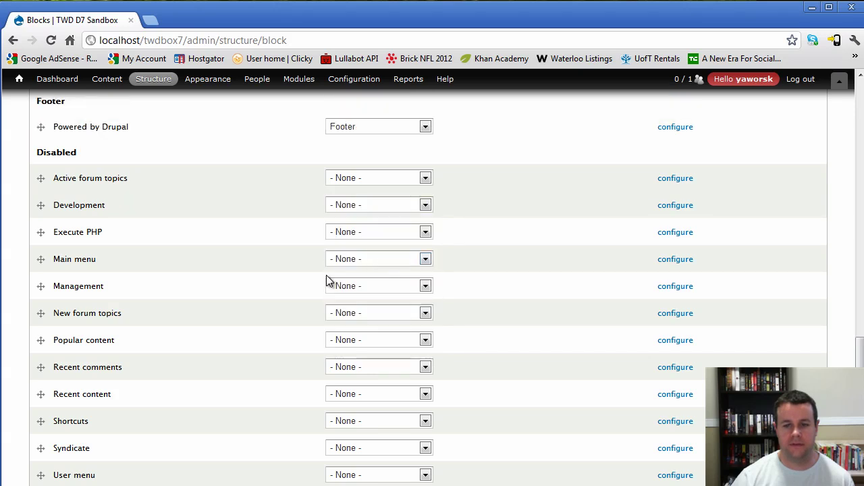
scroll(216, 379, "down", 3)
left_click(93, 433)
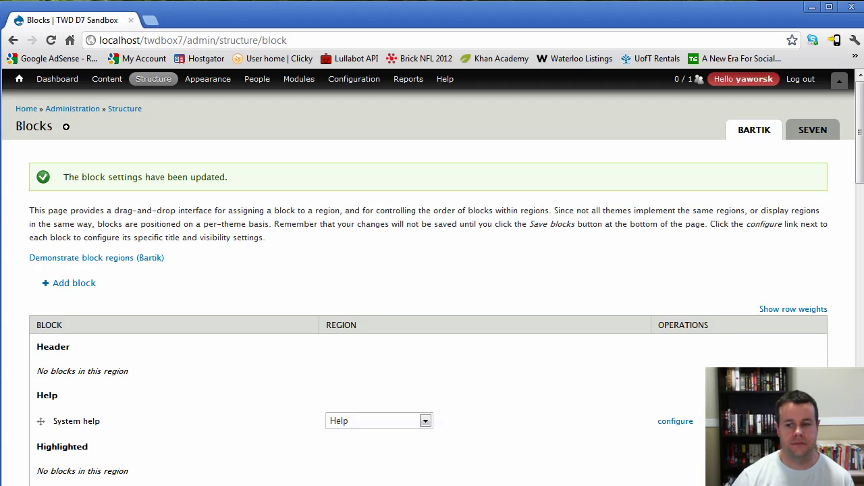
- Open the Author Pane block's configuration page
scroll(532, 331, "down", 5)
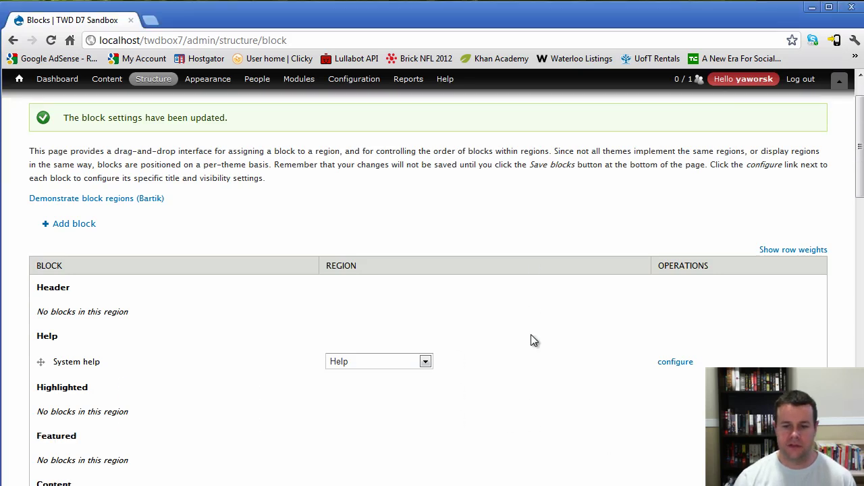
scroll(517, 358, "down", 1)
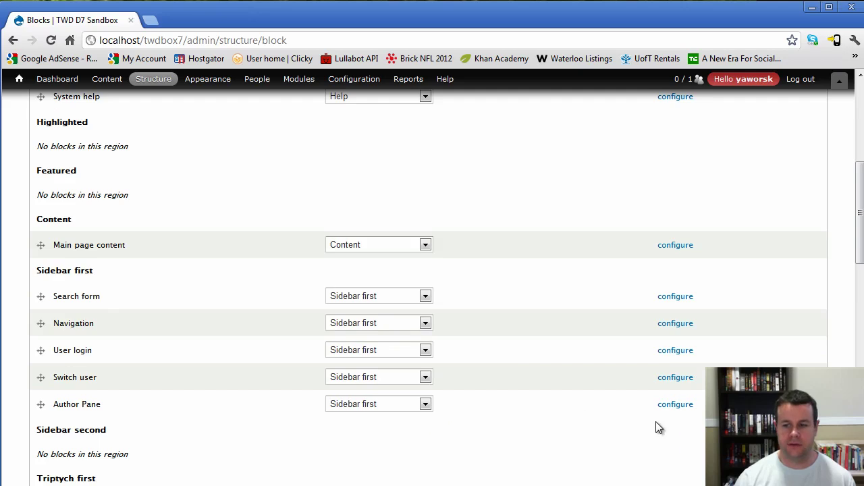
left_click(668, 406)
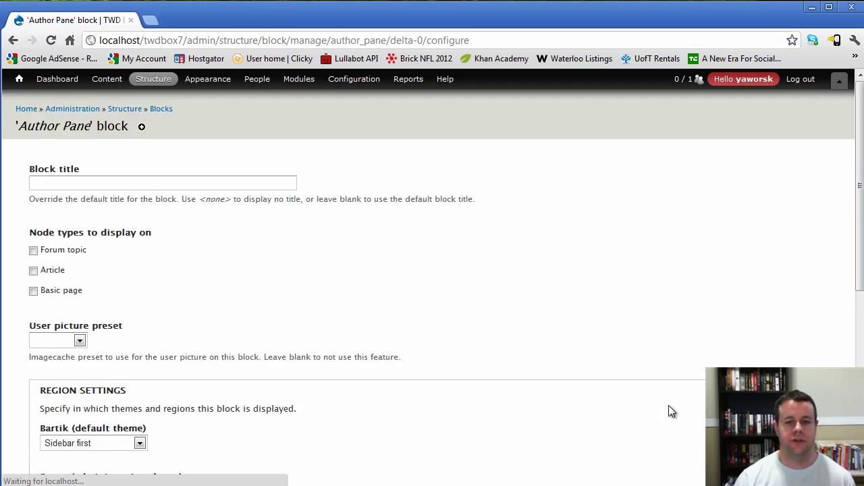
- Show Author Pane on Forum topic nodes with thumbnail user pictures and save the block
left_click(34, 250)
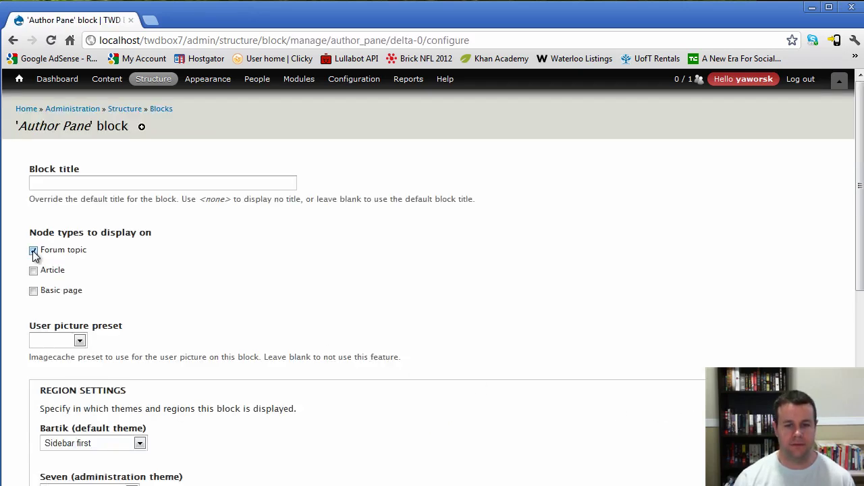
scroll(212, 328, "down", 1)
left_click(77, 276)
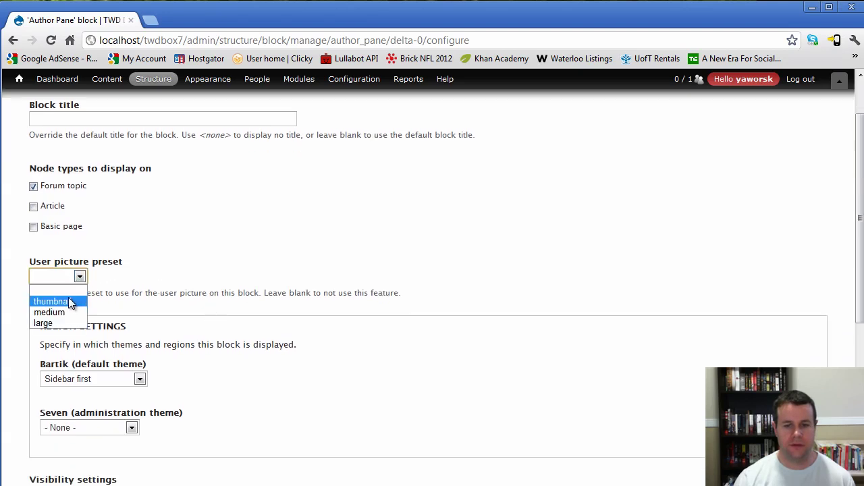
left_click(71, 304)
scroll(436, 328, "down", 1)
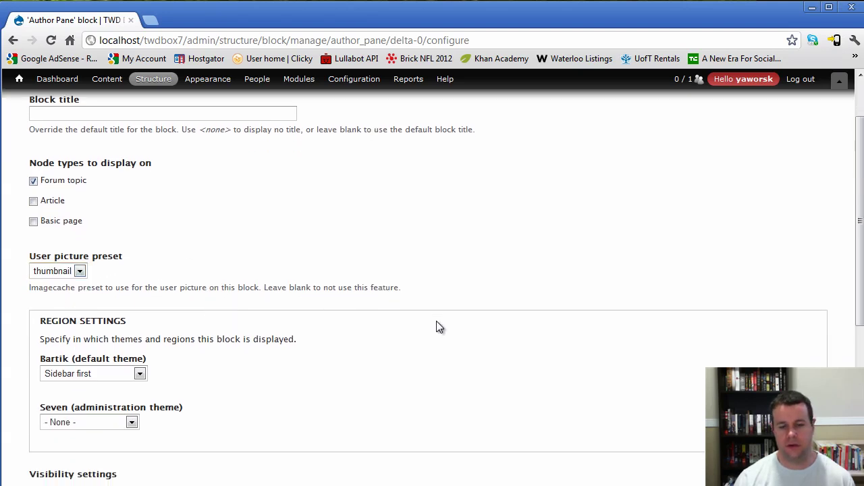
scroll(436, 327, "down", 5)
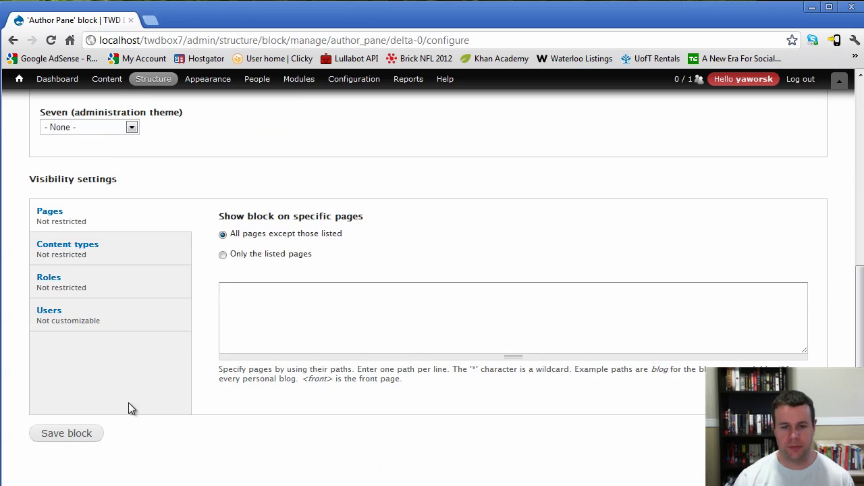
left_click(79, 433)
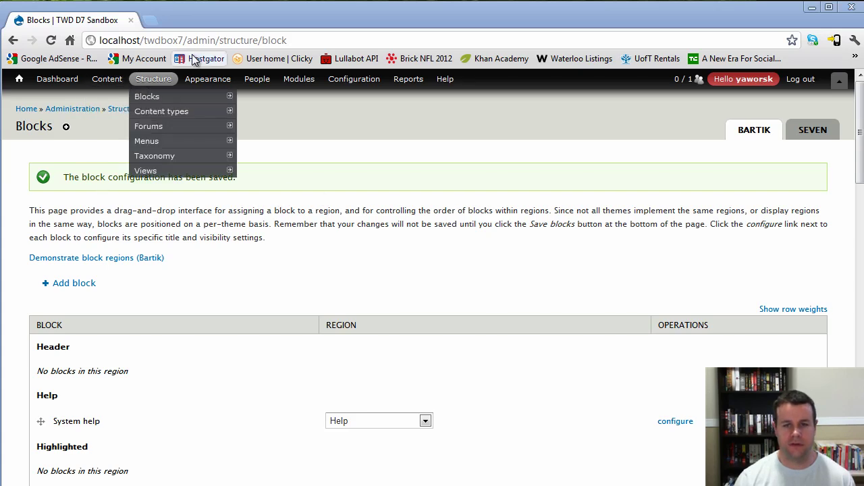
- Go to localhost/twdbox7/forum and start a new topic in General discussion
left_click(218, 42)
left_click(216, 41)
left_click_drag(186, 41, 287, 40)
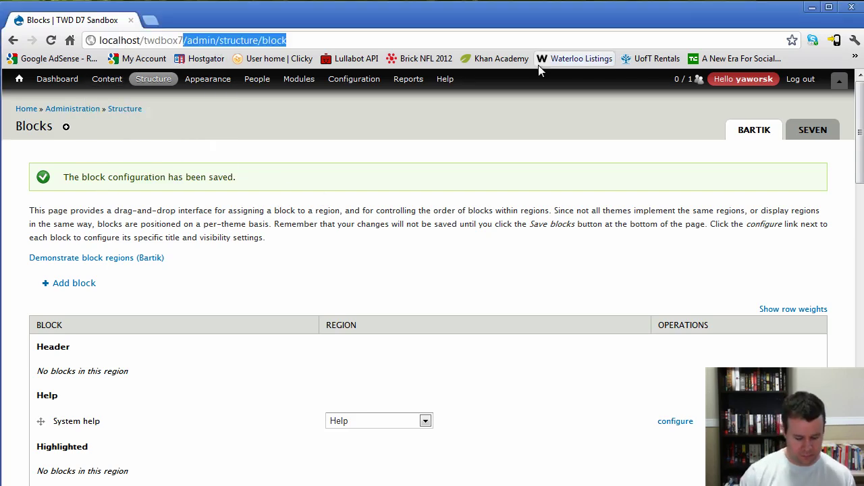
type("forum")
key("Escape")
key("Return")
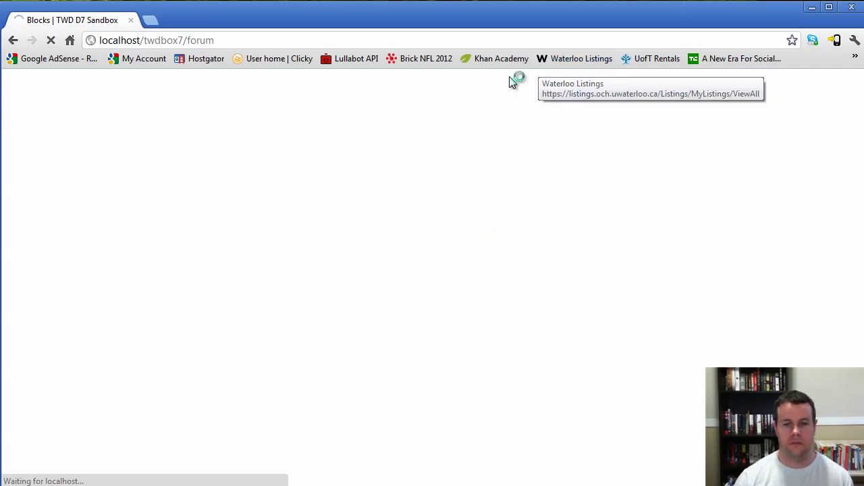
scroll(412, 312, "down", 2)
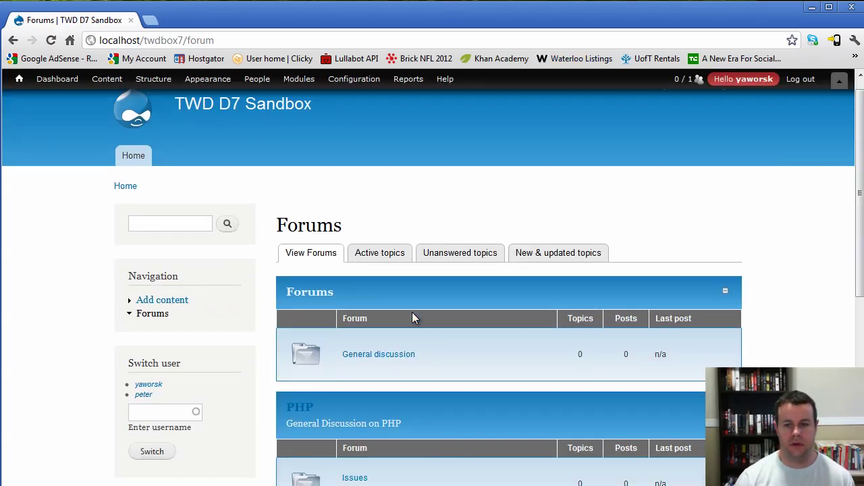
left_click(380, 323)
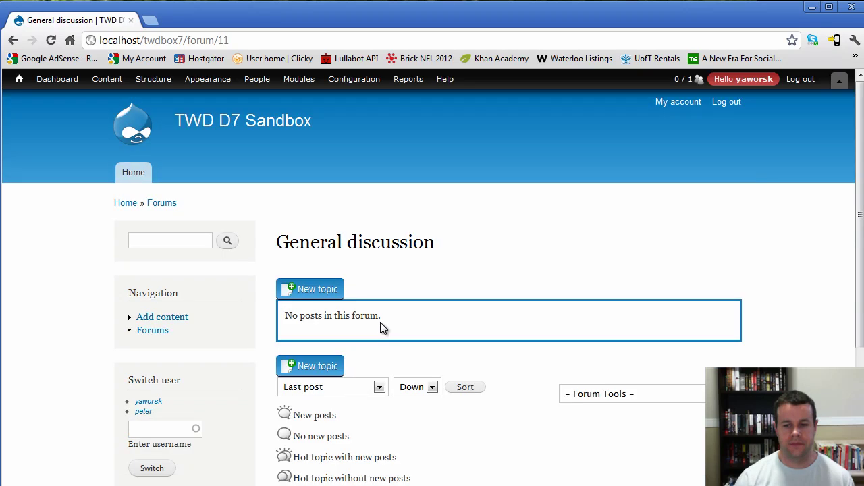
left_click(324, 292)
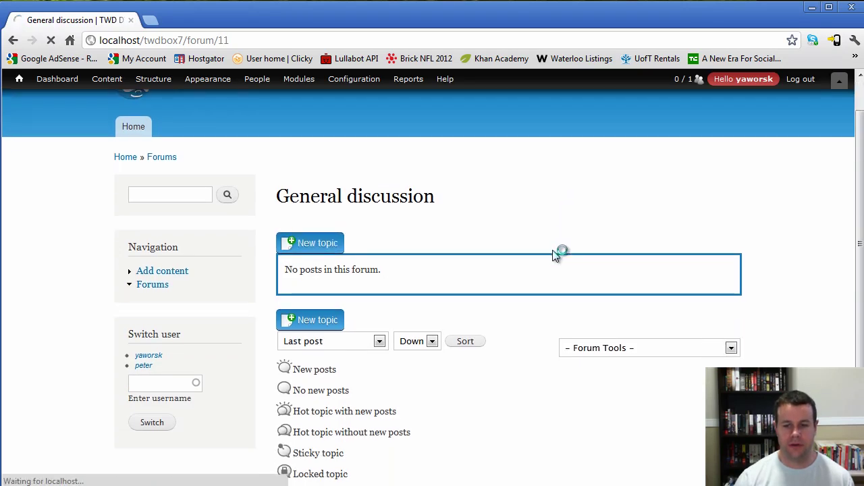
- Enter the subject 'How great are these tutorials?' and a body asking for feedback
scroll(533, 247, "down", 1)
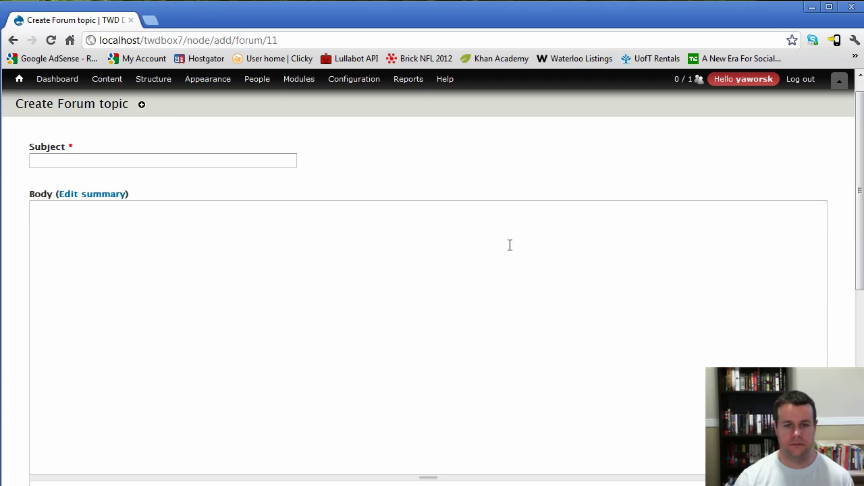
left_click(152, 161)
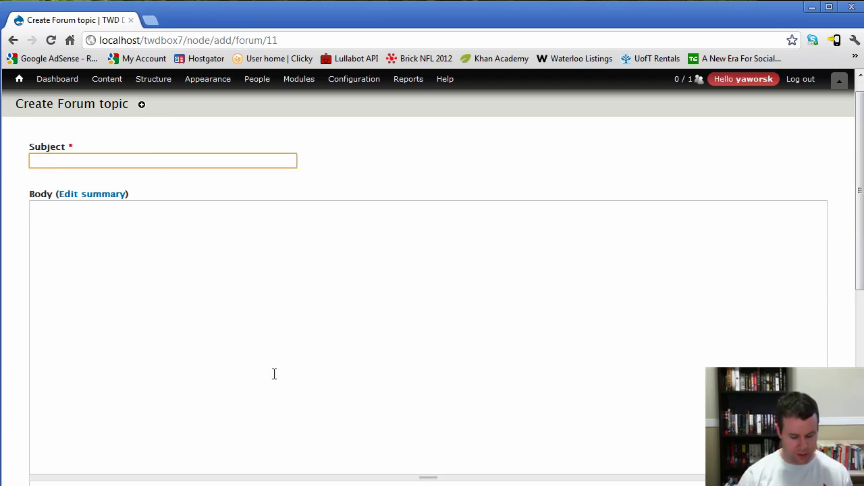
type("How great are t")
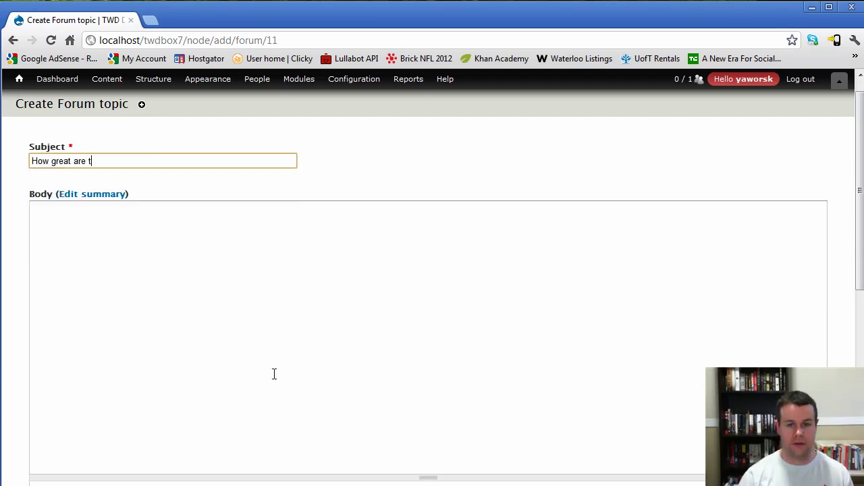
type("hese tot")
type("tutorials?")
key("Tab")
key("Tab")
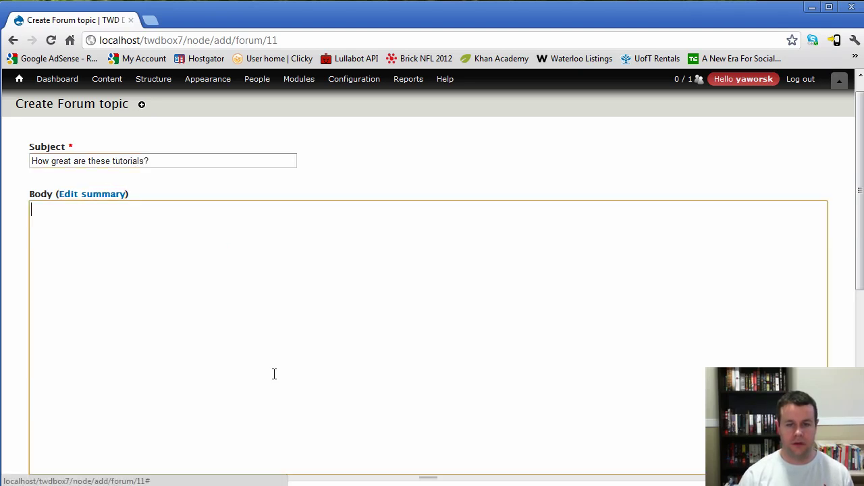
type("Looking for some f")
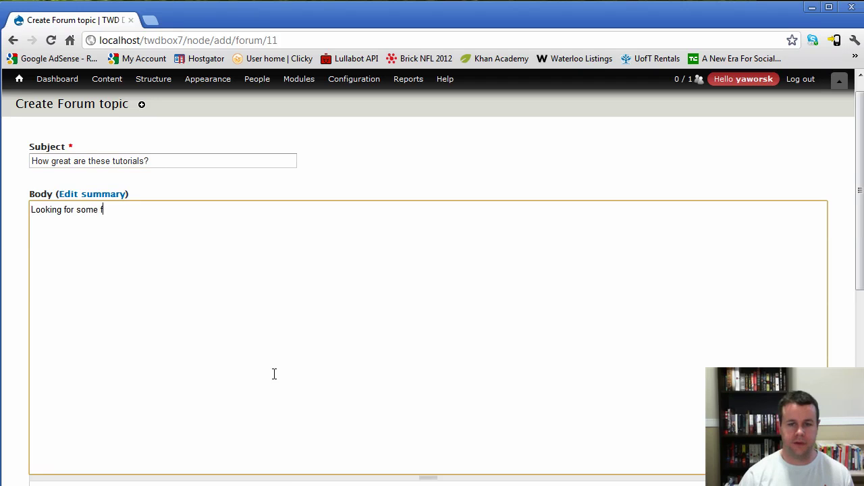
type("eedback on ")
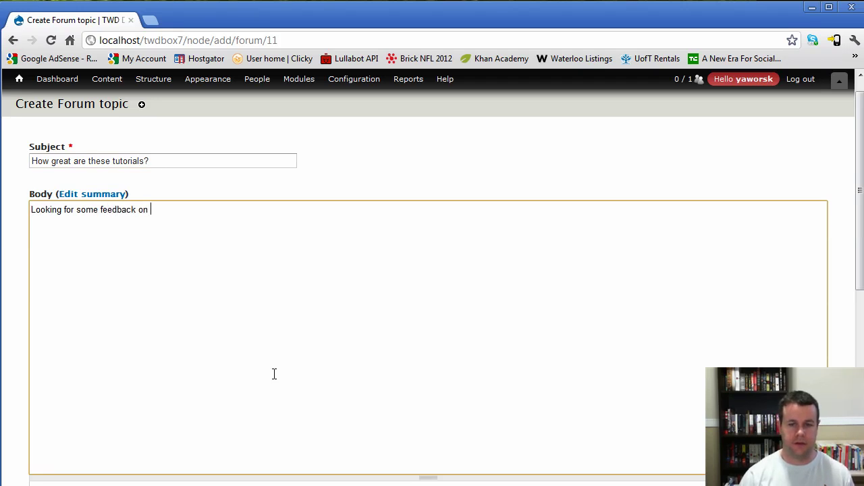
type("these tutorials - wh")
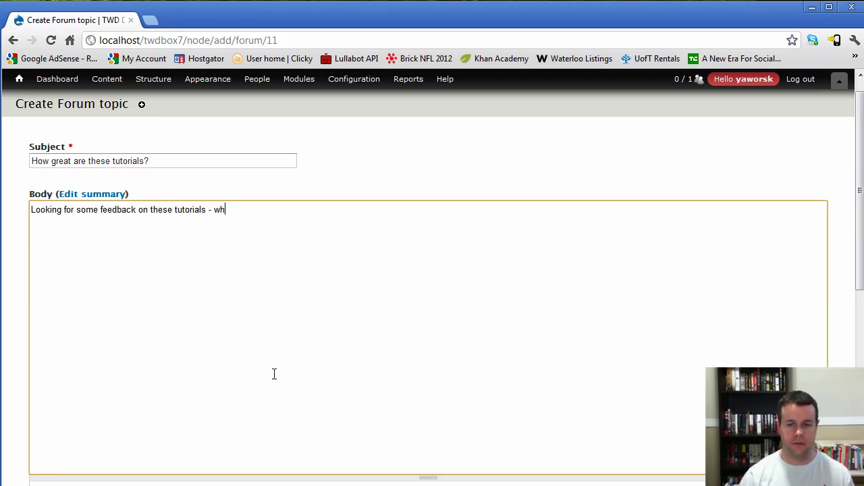
type("at do people think?")
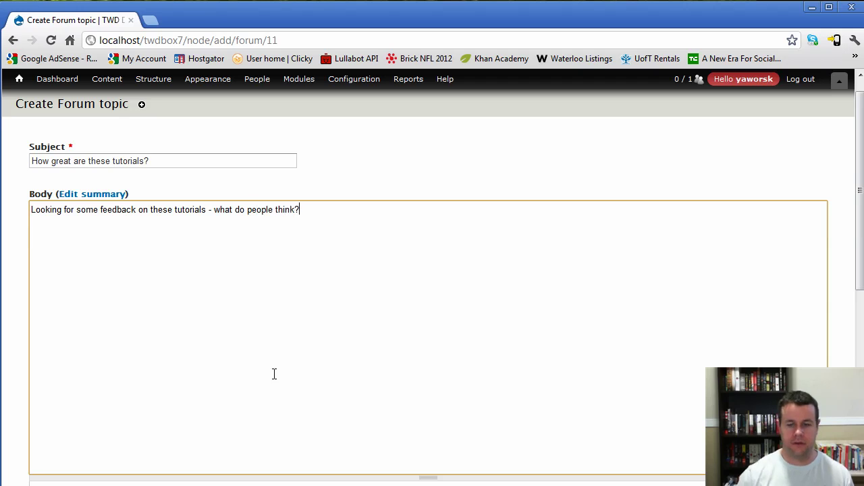
scroll(272, 374, "down", 5)
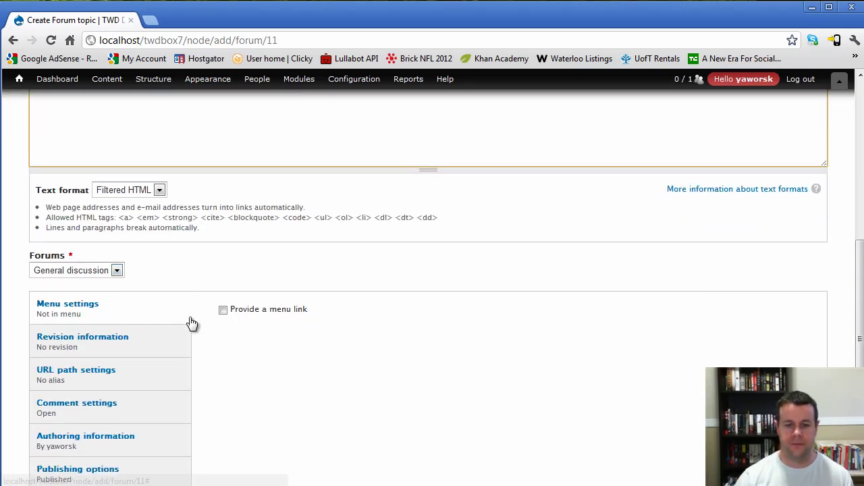
scroll(193, 324, "down", 1)
- Save the new forum topic and scroll down to the sidebar
left_click(89, 438)
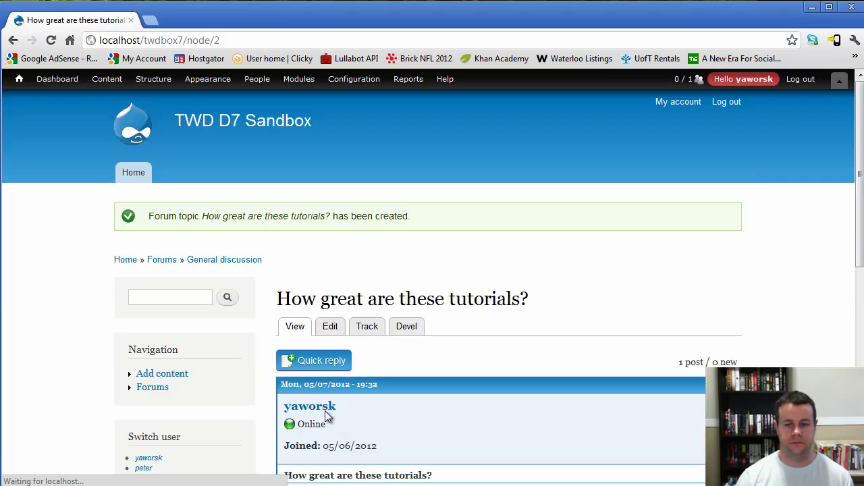
scroll(527, 357, "down", 2)
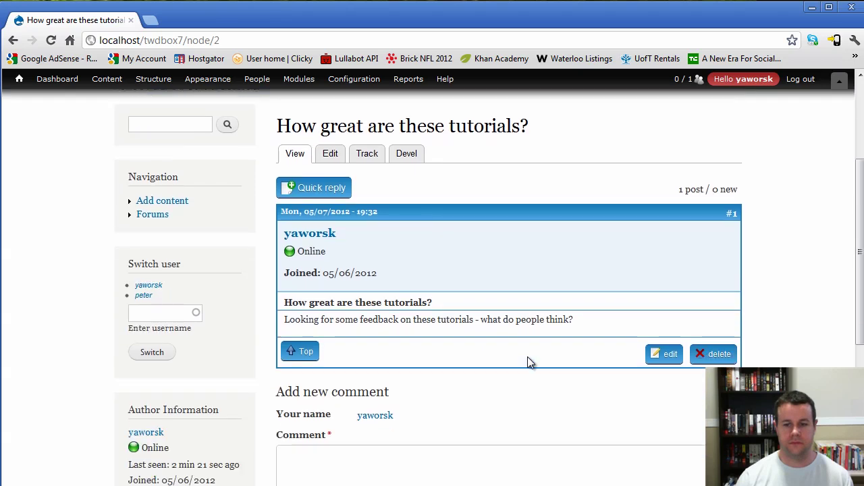
scroll(476, 320, "down", 1)
scroll(476, 320, "down", 1)
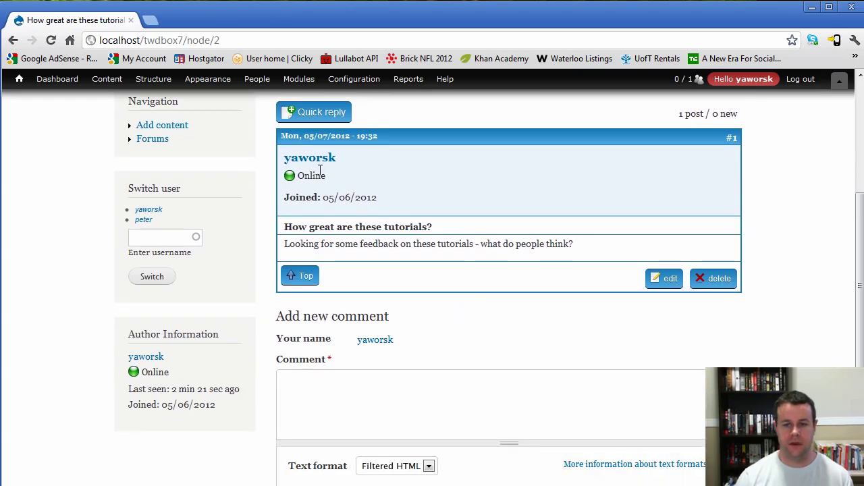
- Highlight the Author Information heading, the online status, last-seen time and join date
left_click_drag(141, 336, 212, 335)
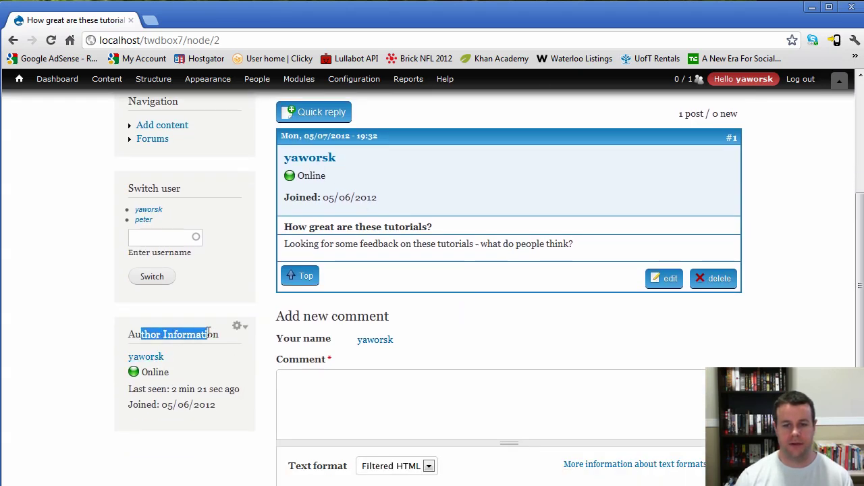
left_click(203, 336)
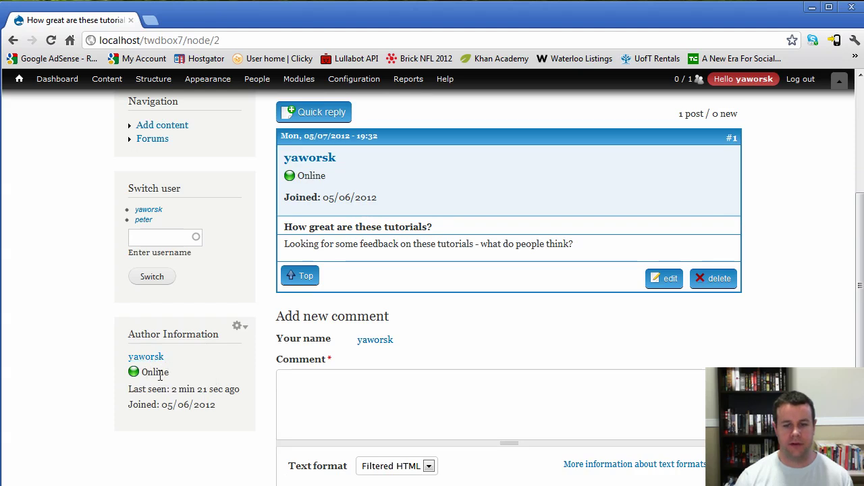
left_click_drag(241, 389, 135, 372)
left_click(206, 415)
left_click_drag(212, 406, 140, 404)
left_click(150, 403)
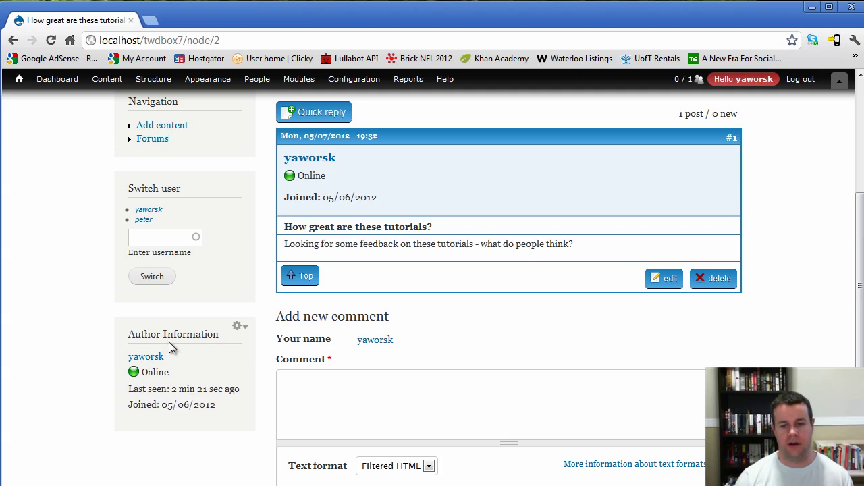
scroll(303, 346, "up", 1)
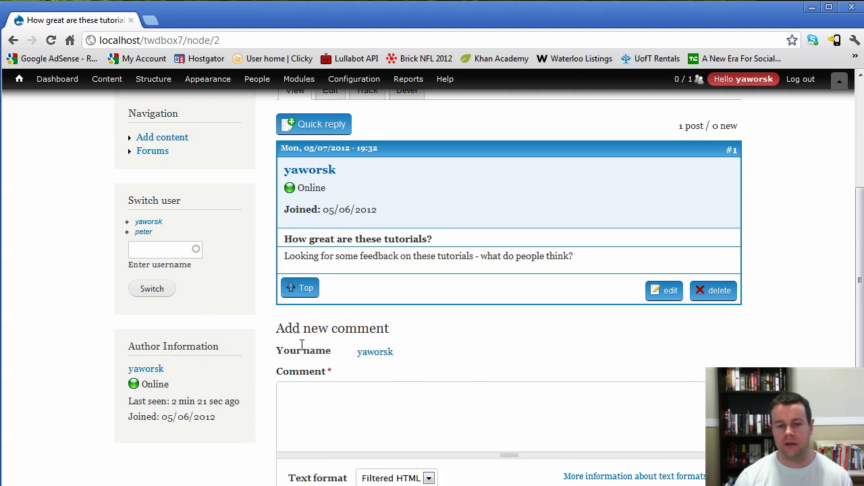
- Switch to the second test user and scroll through the topic page and comment form
left_click(143, 232)
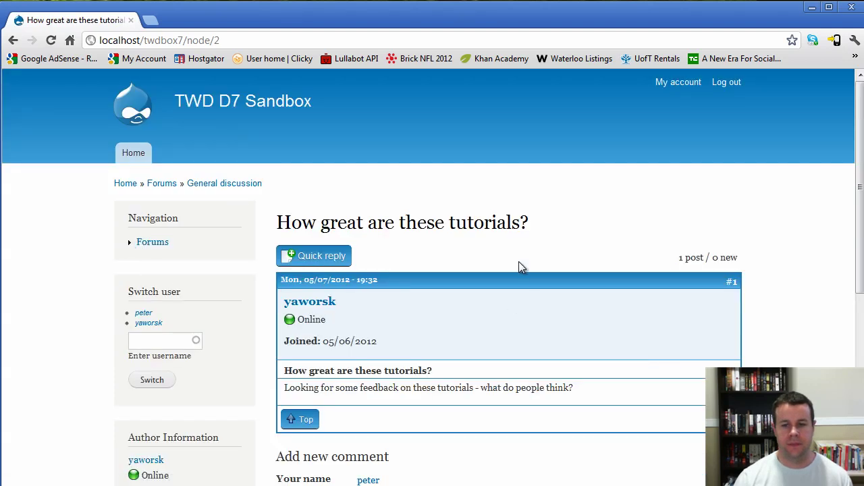
scroll(518, 262, "down", 1)
scroll(518, 270, "down", 2)
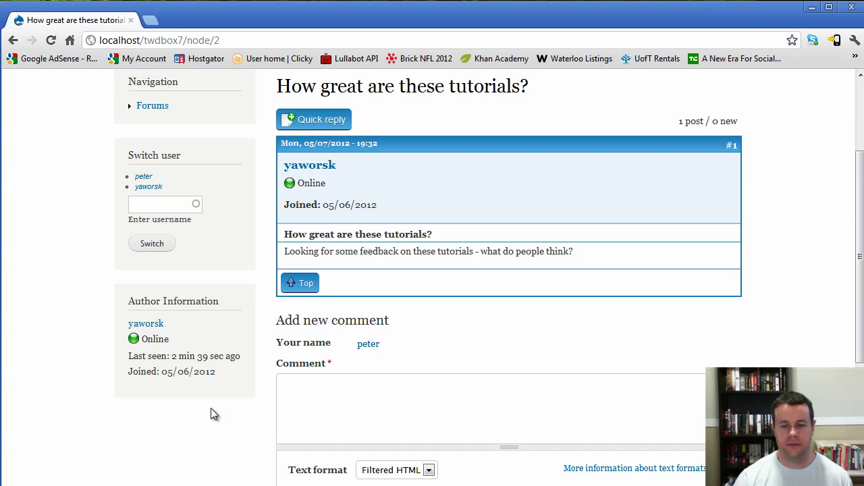
scroll(472, 351, "down", 1)
scroll(739, 316, "down", 5)
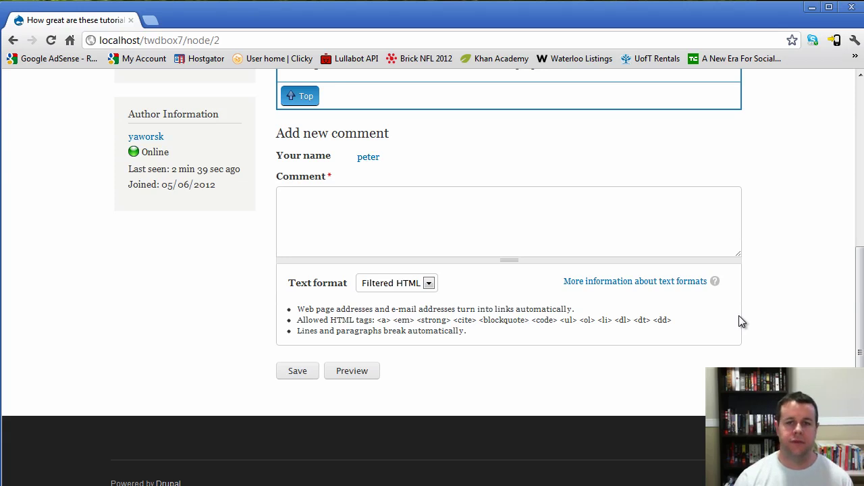
scroll(738, 321, "up", 3)
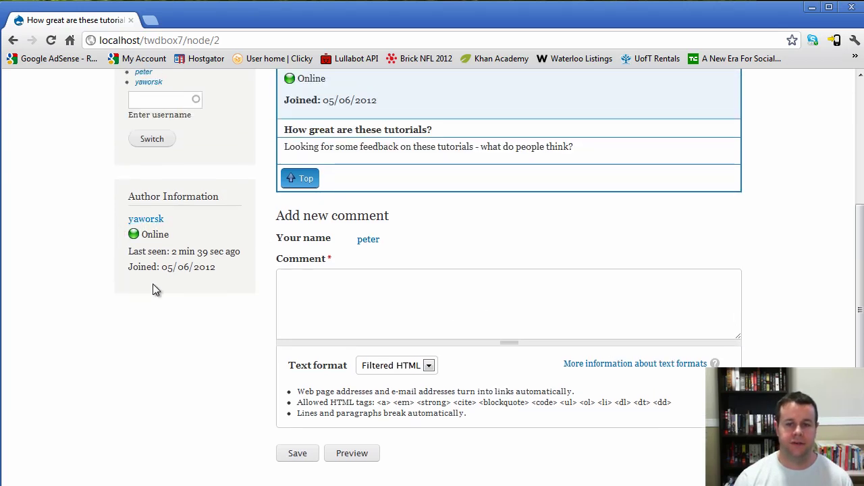
scroll(224, 365, "up", 3)
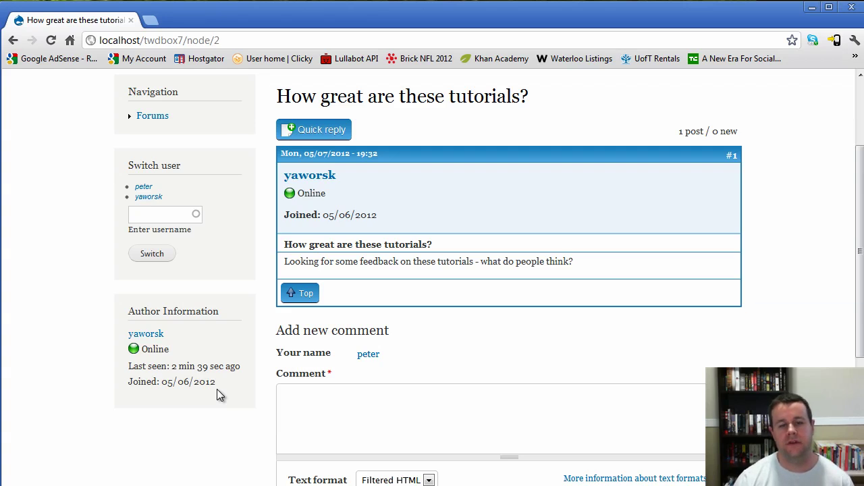
scroll(217, 391, "up", 1)
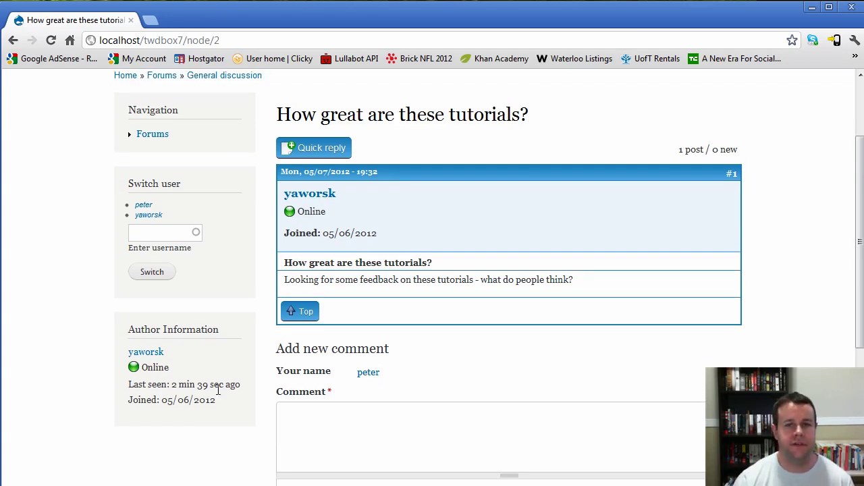